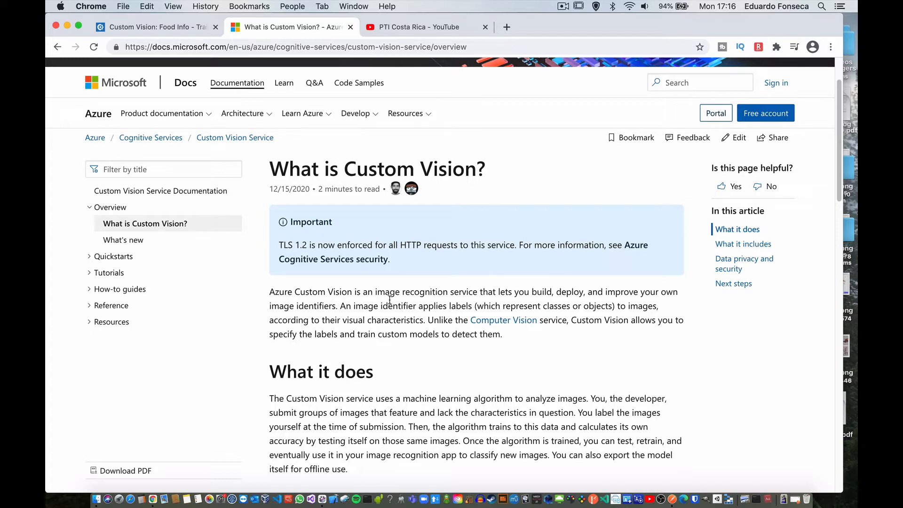
Step: Read the introduction of the Custom Vision overview article, and switch to the Food Info project in Custom Vision
scroll(390, 300, down, 2)
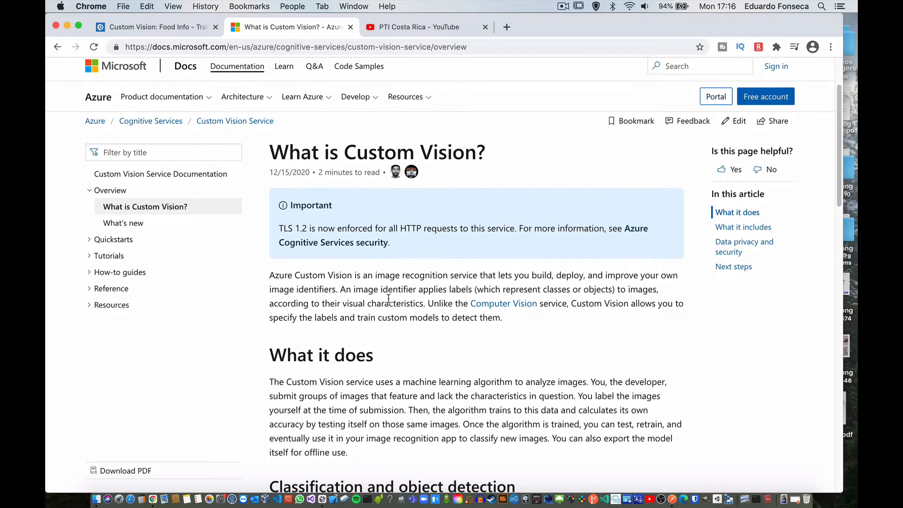
scroll(389, 297, down, 1)
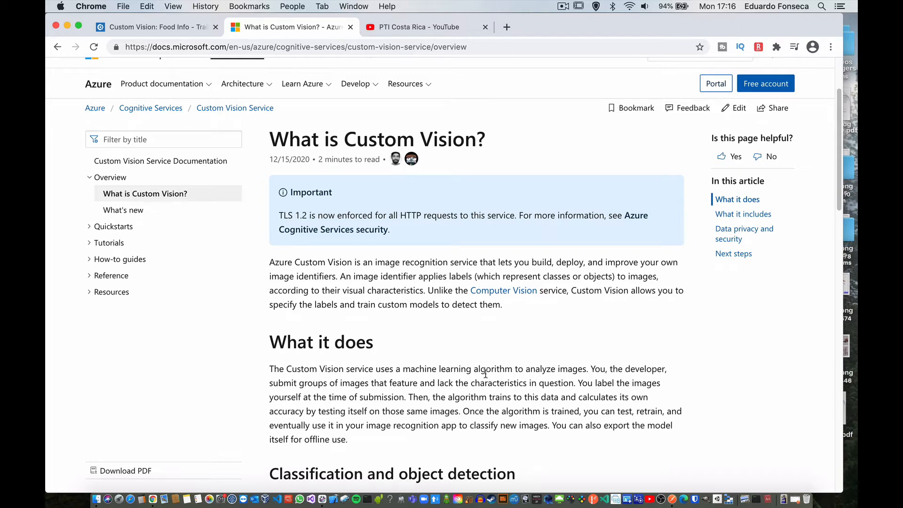
click(157, 27)
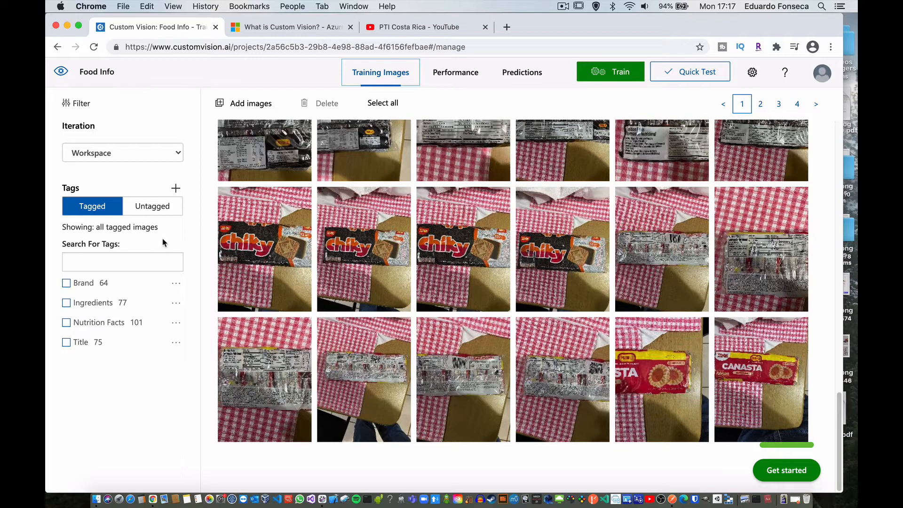
Step: Inspect the tagged regions on the purple bread bag and the front of the Fresco Leche carton in the training images
scroll(370, 258, up, 10)
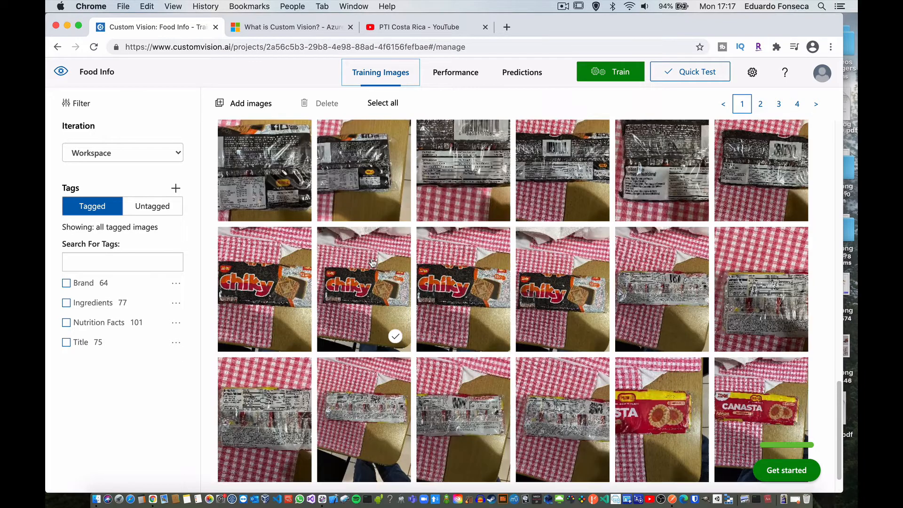
scroll(360, 252, up, 10)
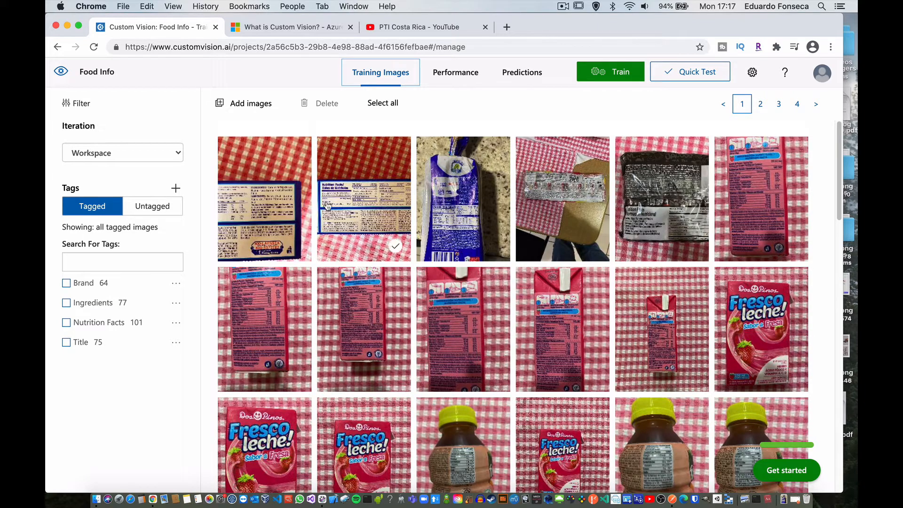
click(450, 207)
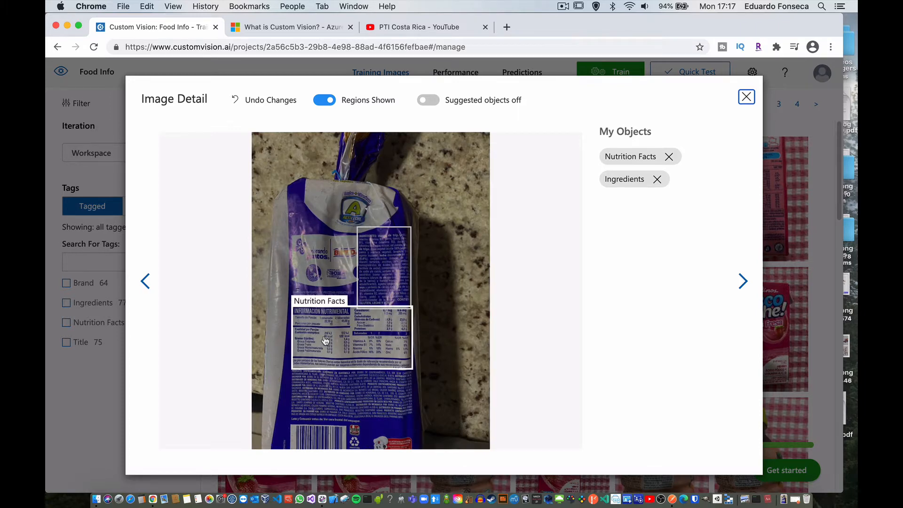
click(747, 96)
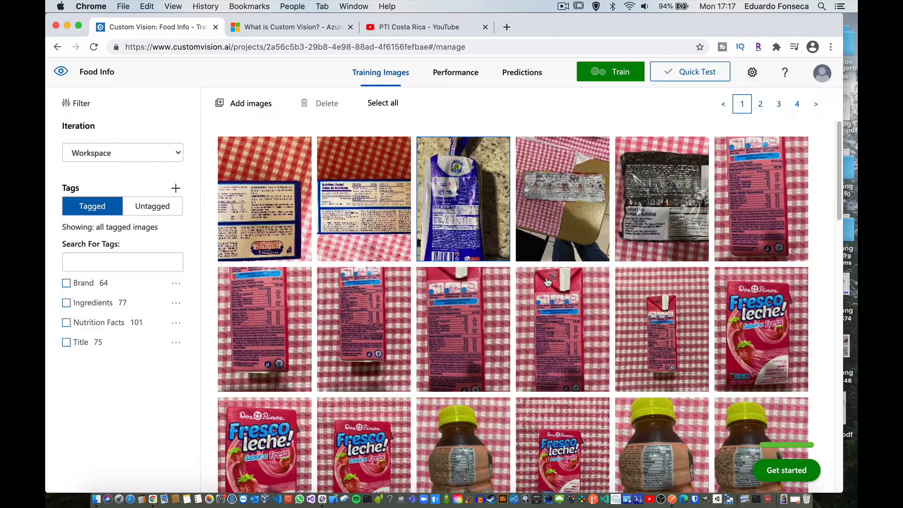
click(763, 322)
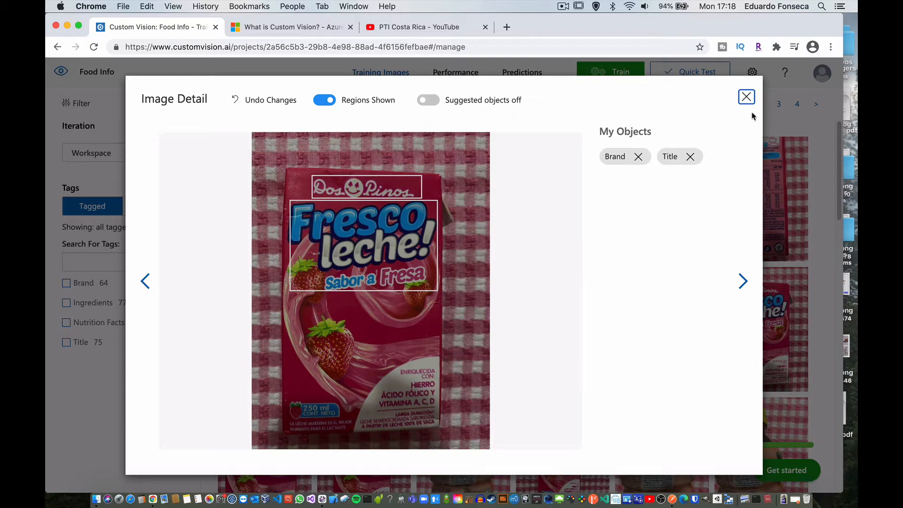
click(746, 98)
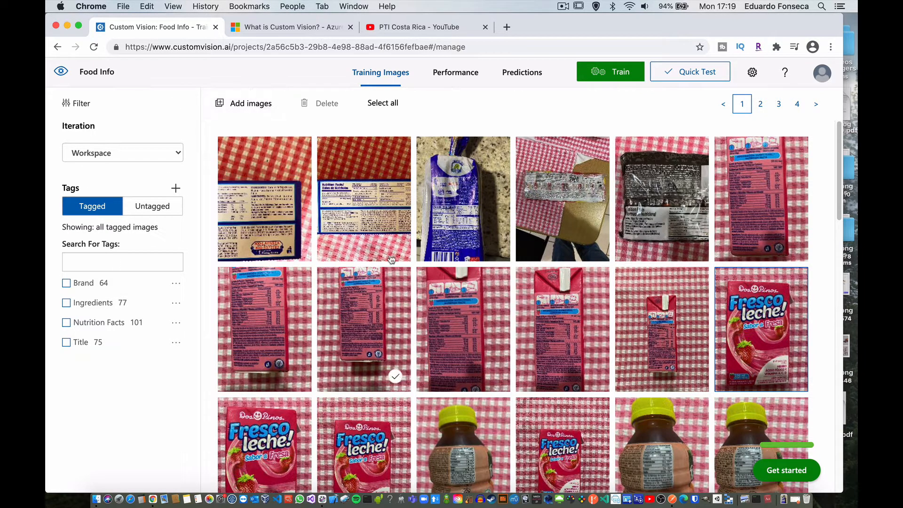
Step: Bring up the file selection for adding training images, and cancel it without choosing any files
click(240, 108)
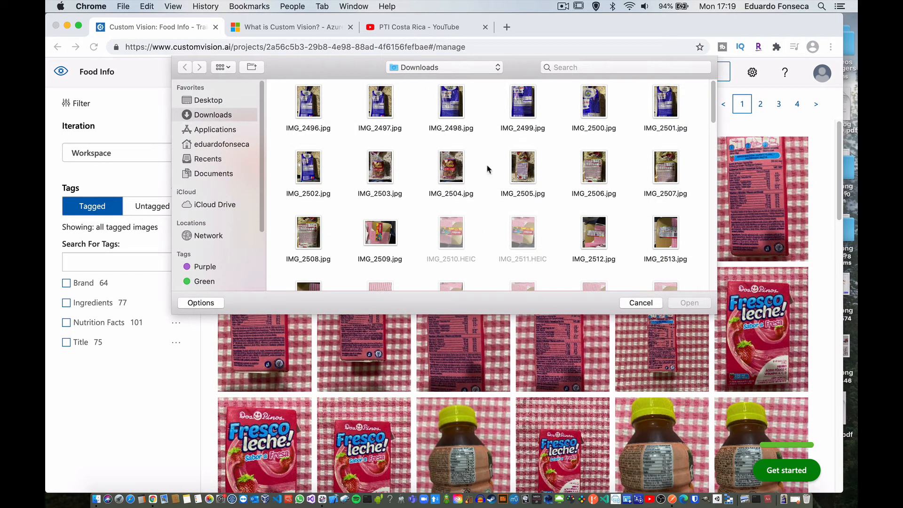
click(640, 304)
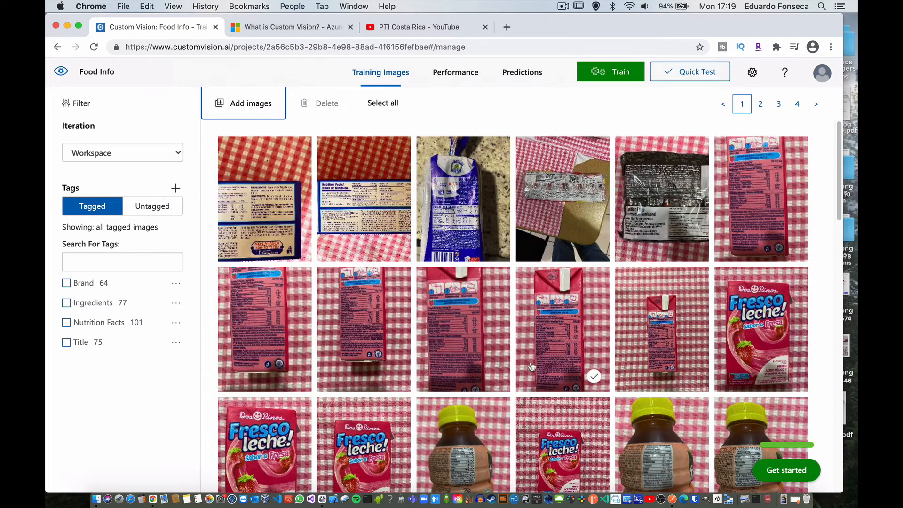
Step: Open the back image of the strawberry milk carton, draw a trial region on the tablecloth beside it, and delete that region
click(541, 346)
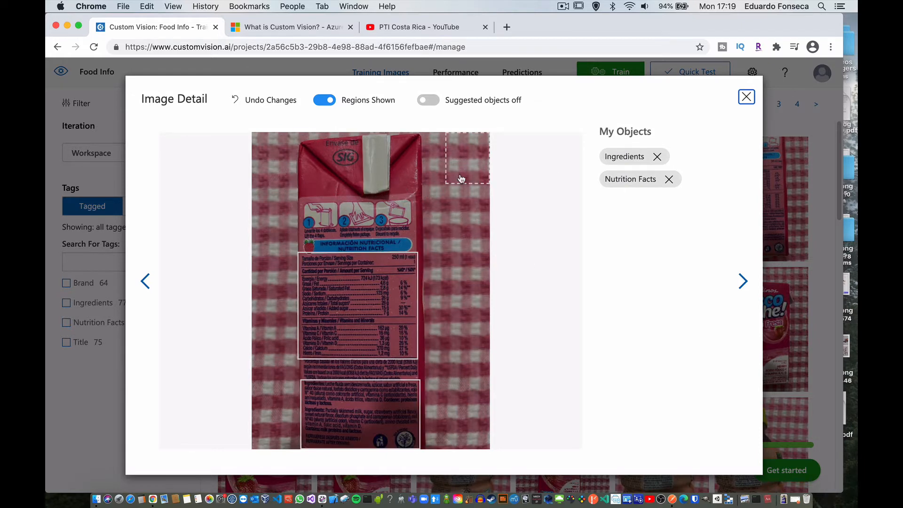
mouse_move(450, 220)
mouse_down()
mouse_move(454, 254)
mouse_move(471, 265)
mouse_up()
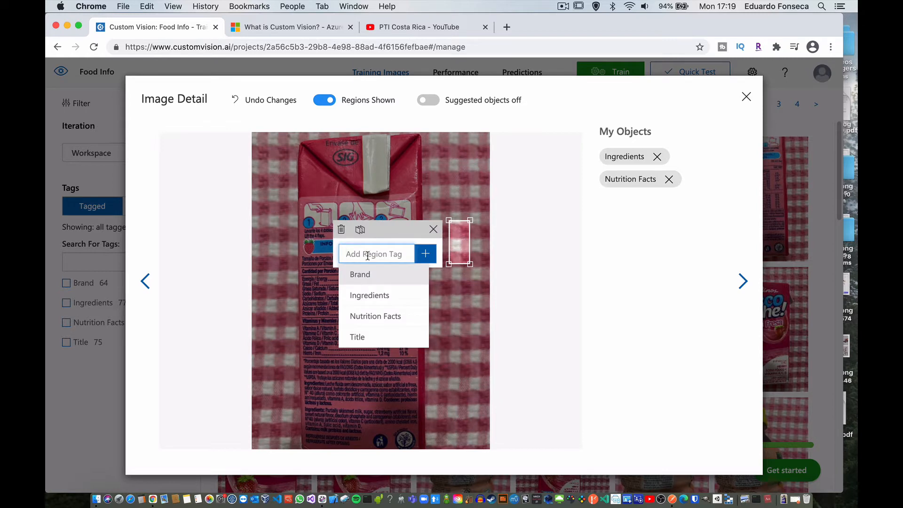
click(341, 230)
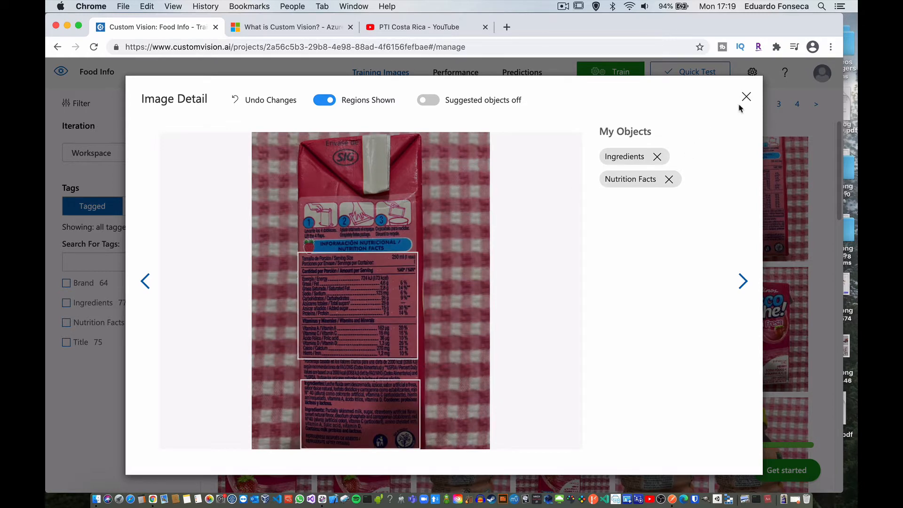
Step: Highlight the Ingredients and Nutrition Facts regions on the carton's back image in turn, and close the image details
click(645, 155)
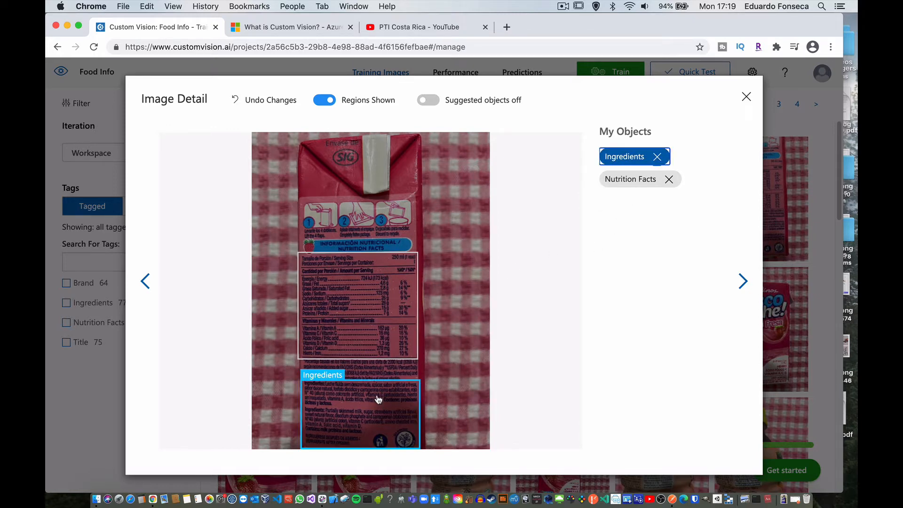
click(631, 180)
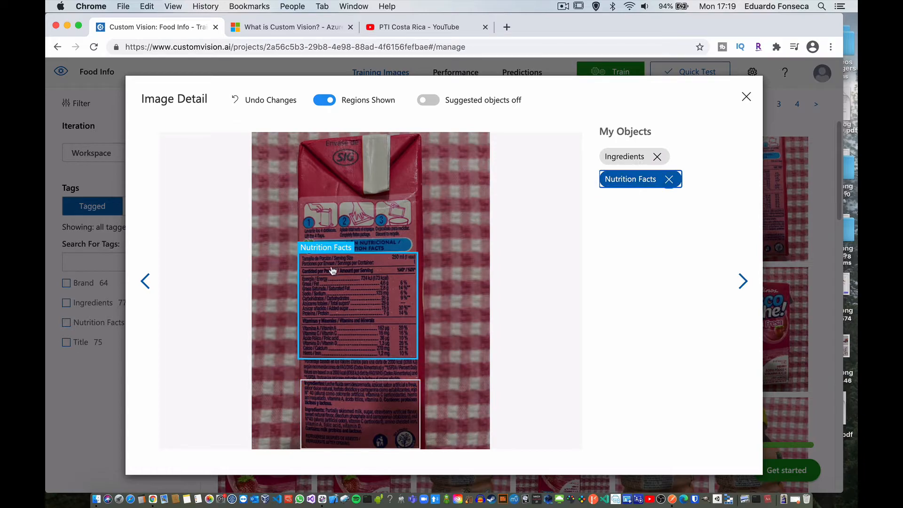
click(747, 97)
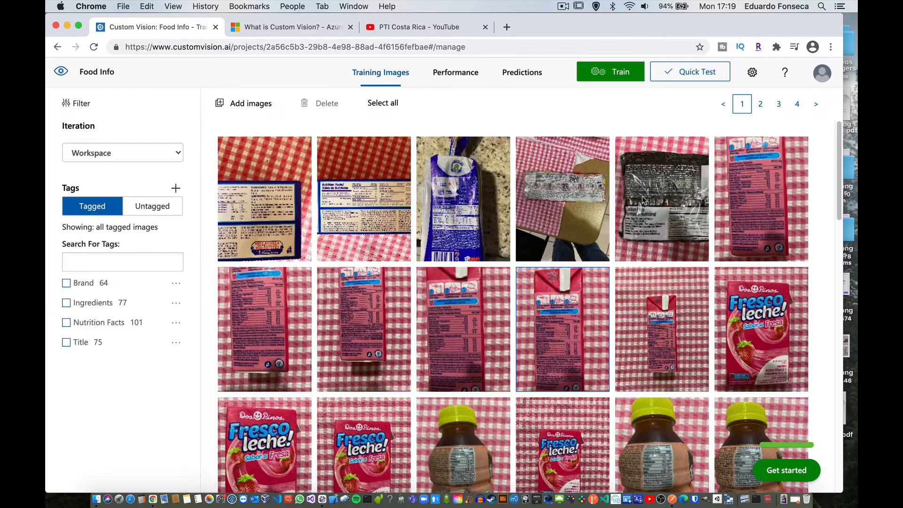
Step: Browse the remaining training images and inspect the tagged region on a silver cookie wrapper beside the Canasta photos
scroll(598, 240, down, 7)
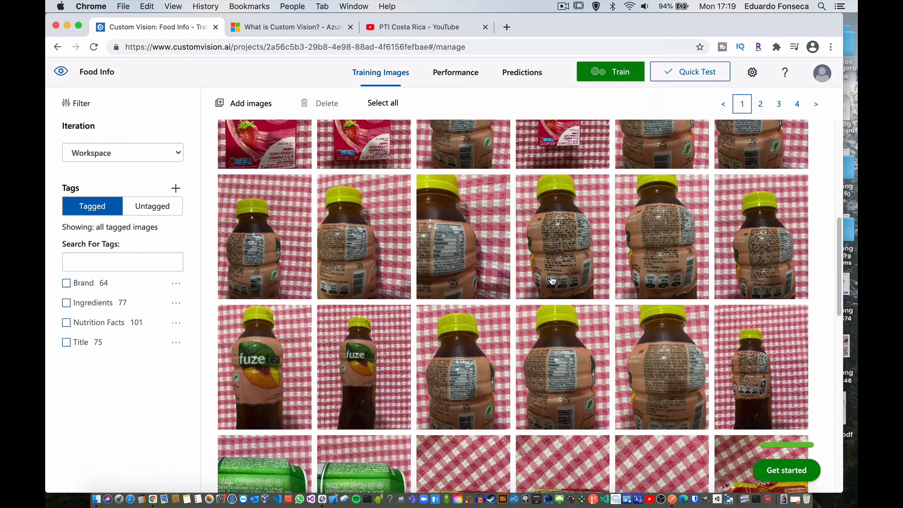
scroll(552, 281, down, 10)
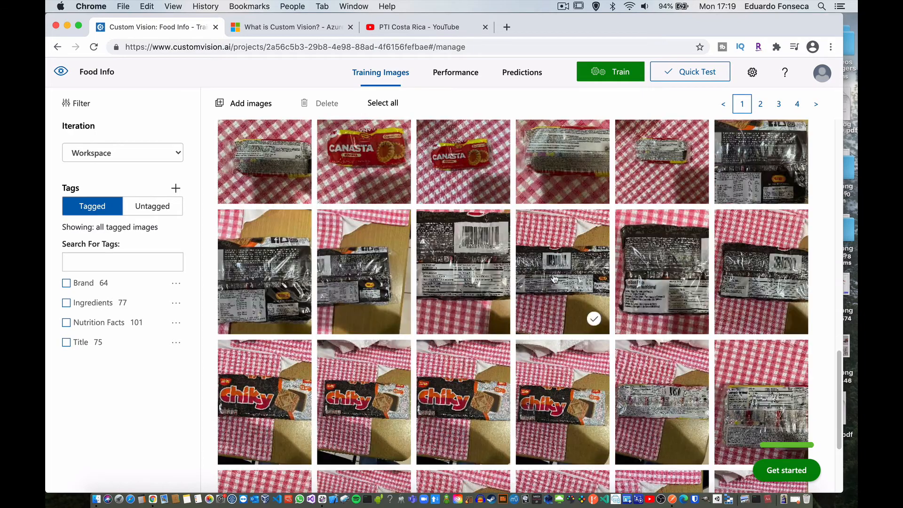
scroll(555, 278, down, 3)
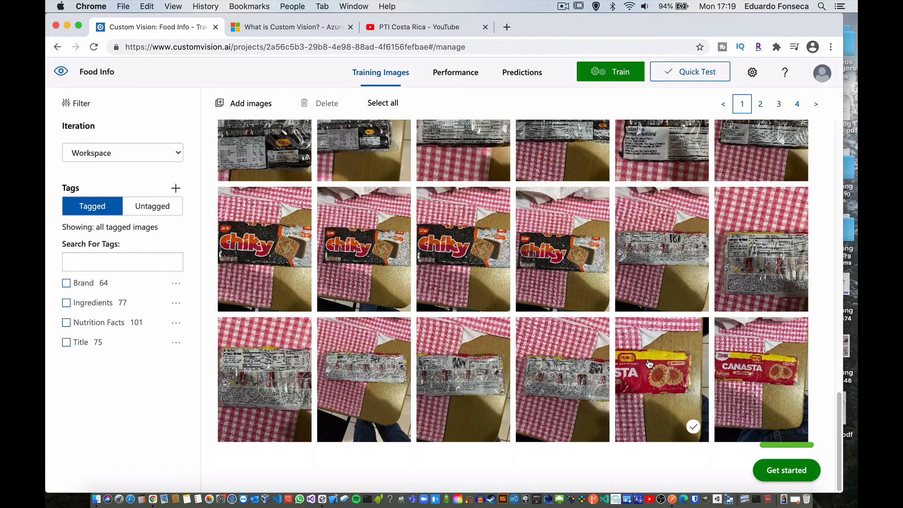
click(545, 369)
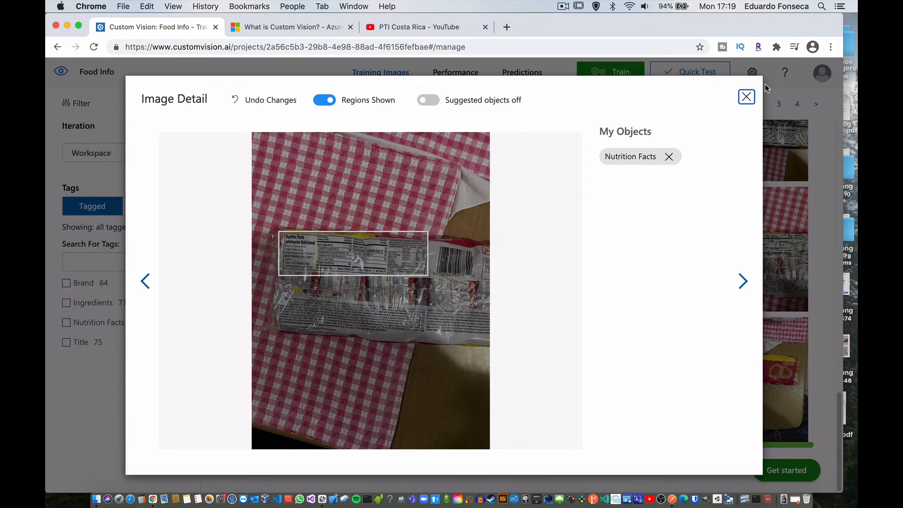
click(746, 96)
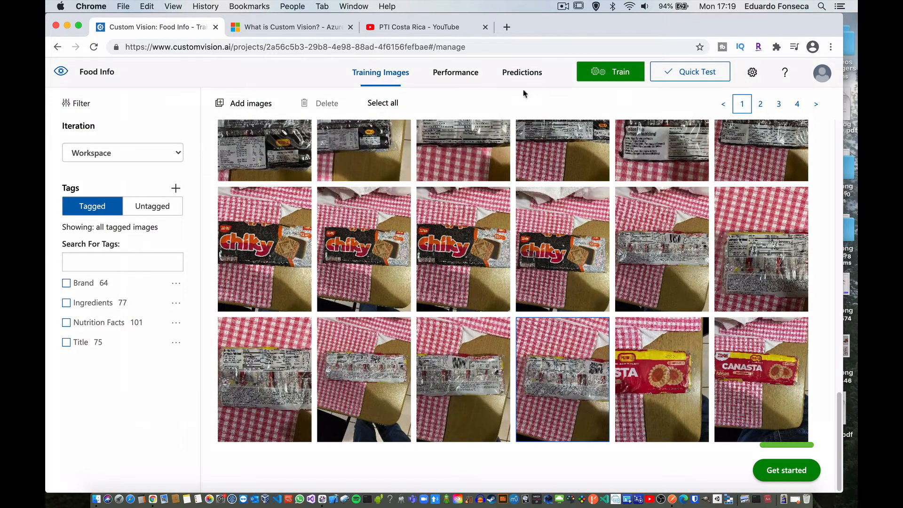
Step: Check the iteration choices for the project's predictions, and open the performance results of the trained model
click(524, 75)
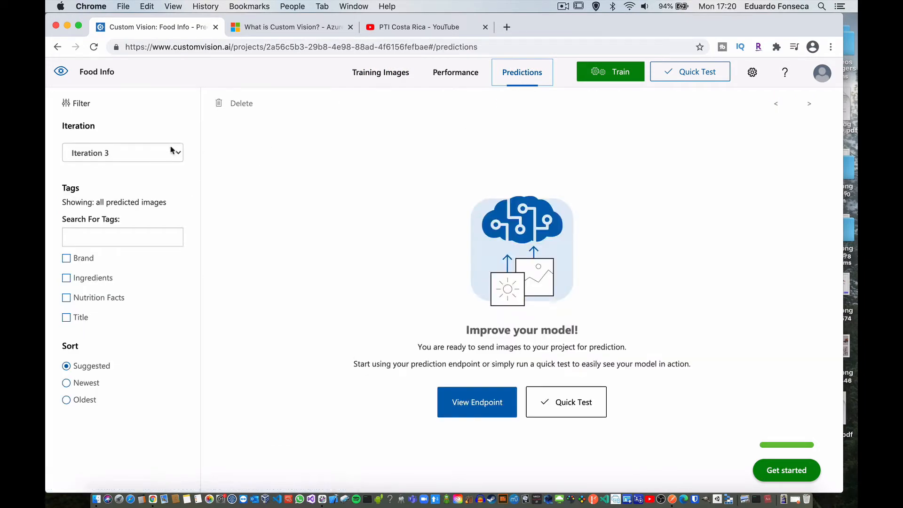
click(175, 152)
click(399, 161)
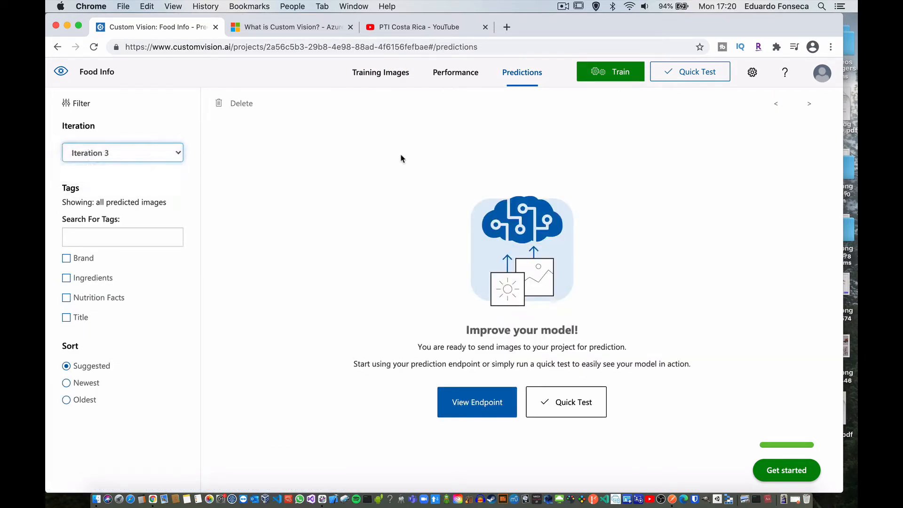
click(457, 79)
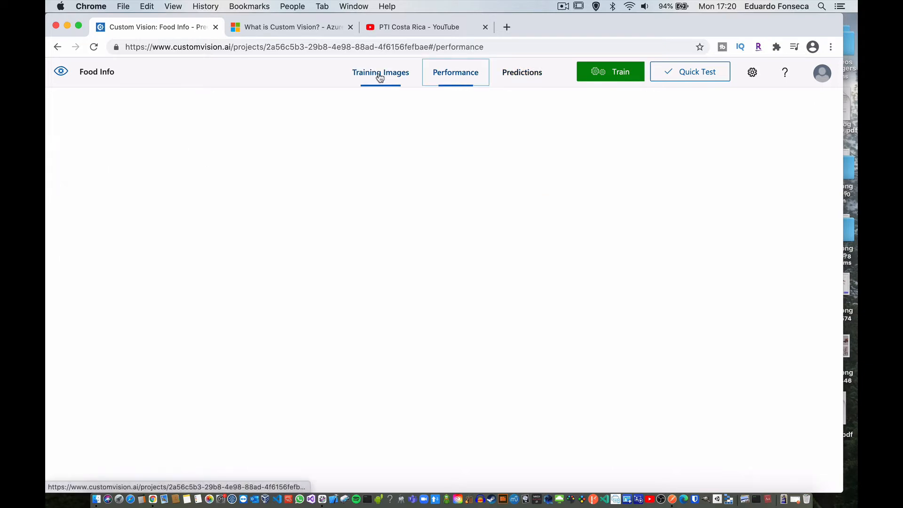
Step: Review the Advanced Training options with a training budget of 1 hour, and leave the setup without training
click(614, 72)
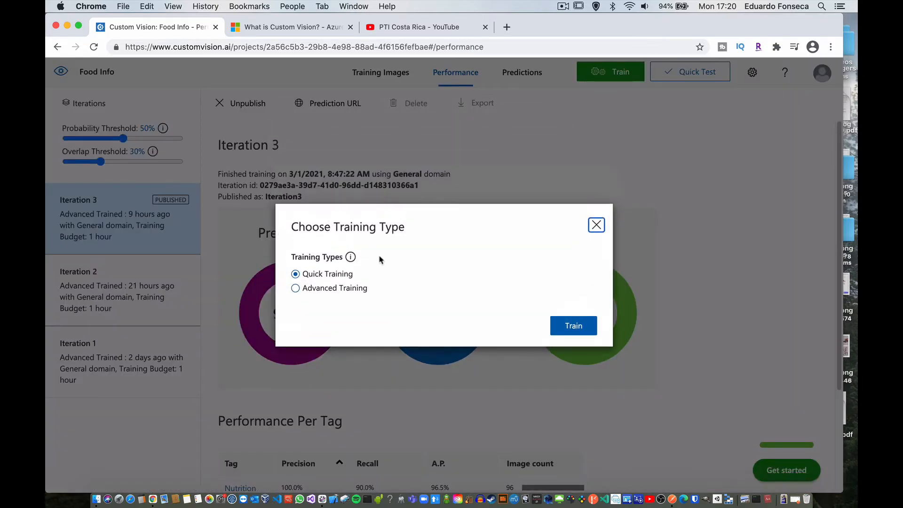
click(332, 287)
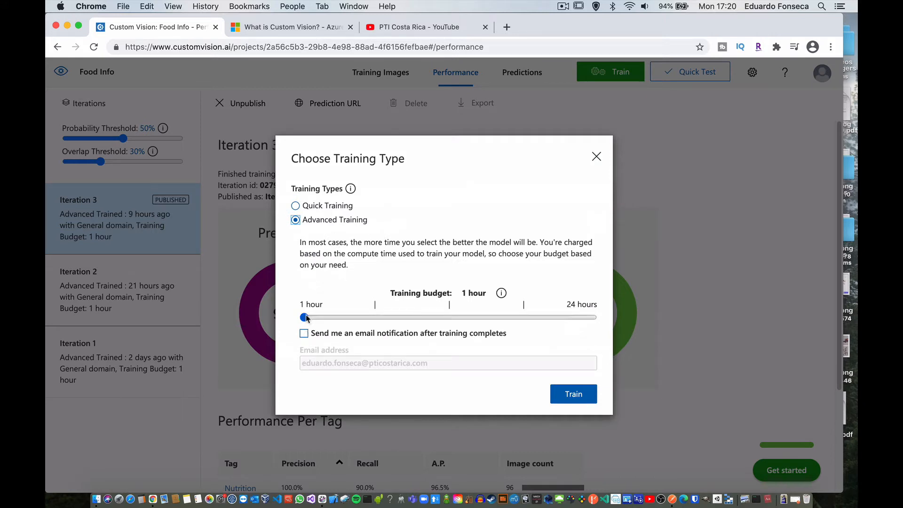
mouse_move(305, 319)
mouse_down()
mouse_move(588, 318)
mouse_move(303, 320)
mouse_up()
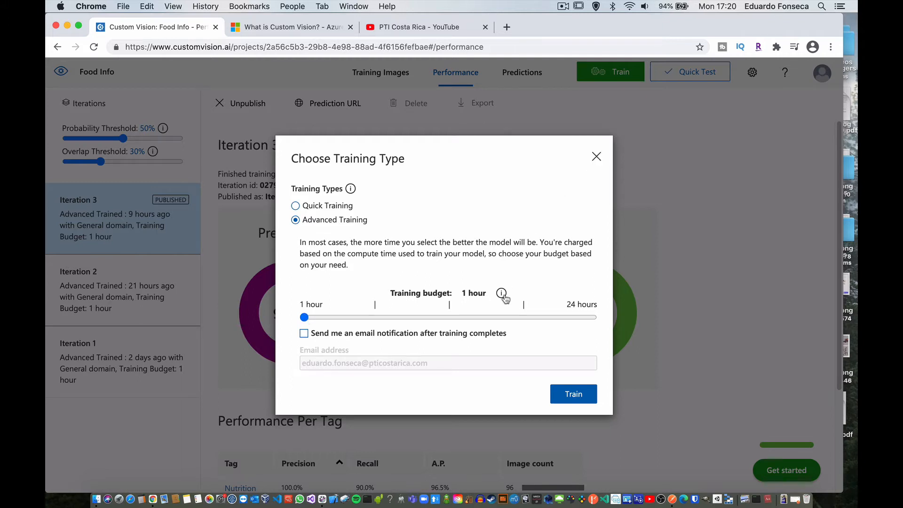
click(595, 156)
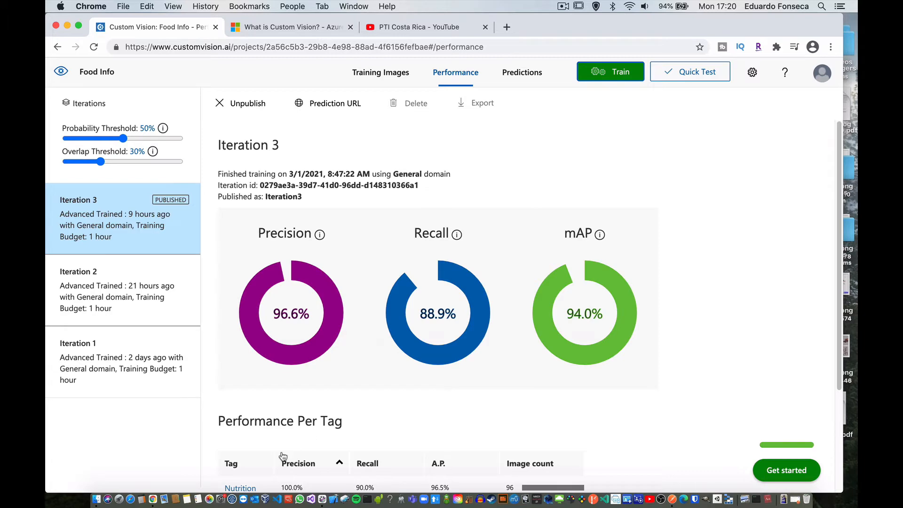
Step: Switch to Finder and preview IMG_2589.jpg and IMG_2592.jpg in the Downloads folder
click(96, 500)
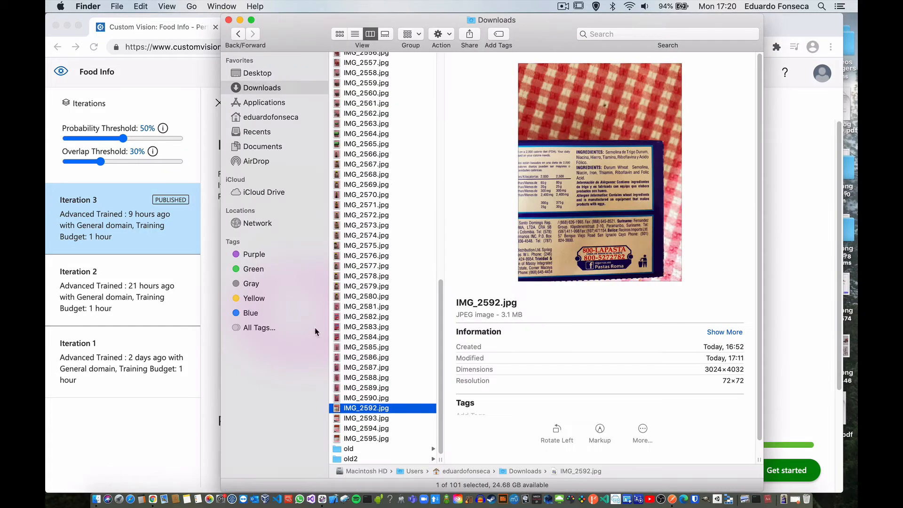
scroll(381, 334, up, 2)
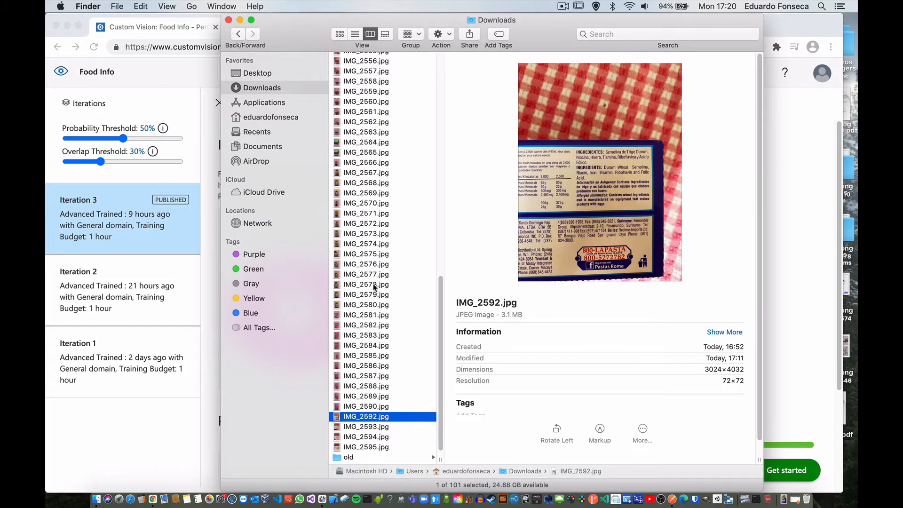
click(375, 287)
click(370, 396)
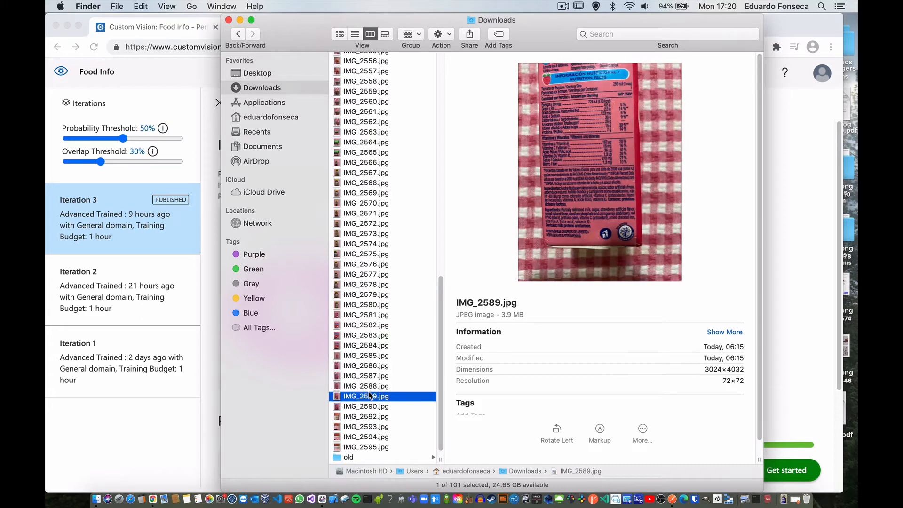
scroll(370, 395, down, 1)
click(371, 409)
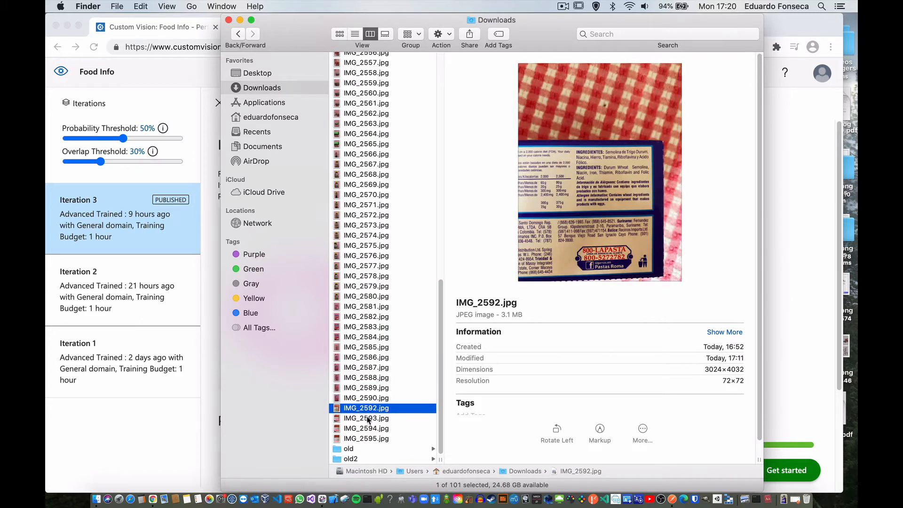
Step: Preview IMG_2593.jpg in the Downloads folder and open it in GIMP
click(368, 419)
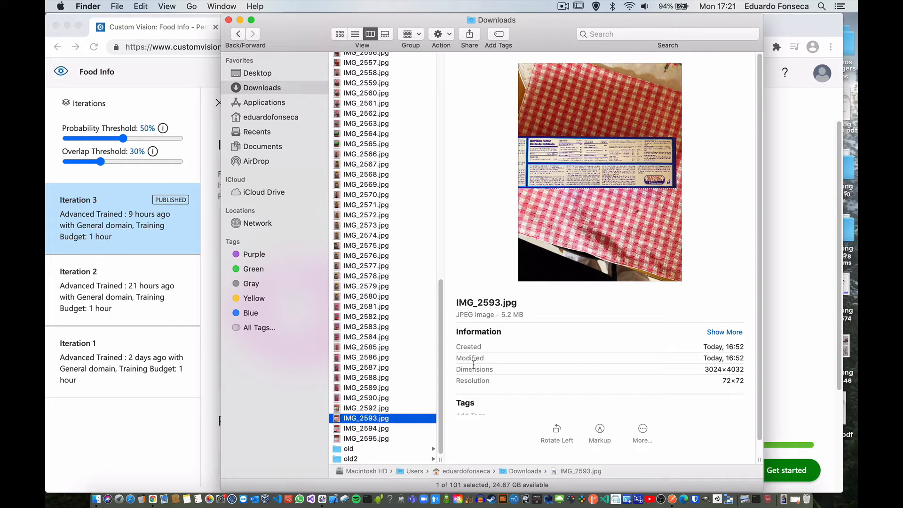
right_click(381, 419)
mouse_move(478, 212)
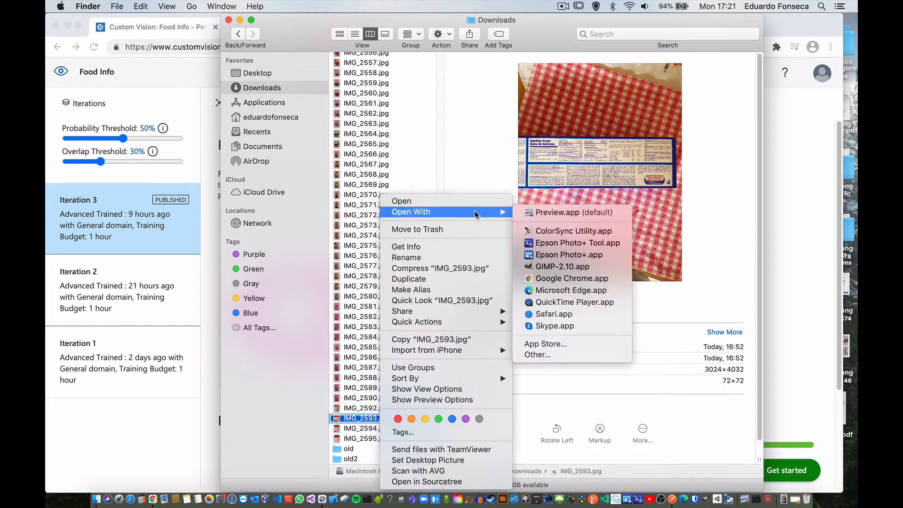
click(541, 267)
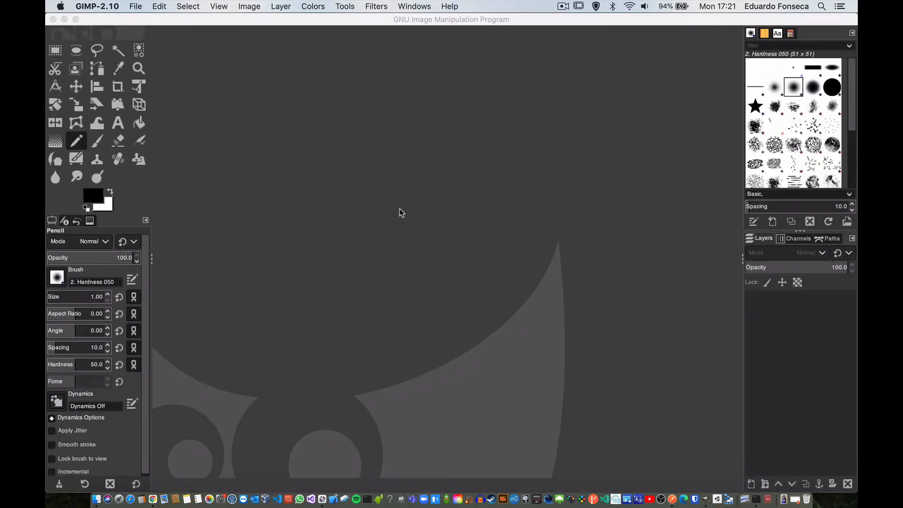
Step: Overwrite IMG_2593.jpg with a JPEG export at quality 90
click(136, 6)
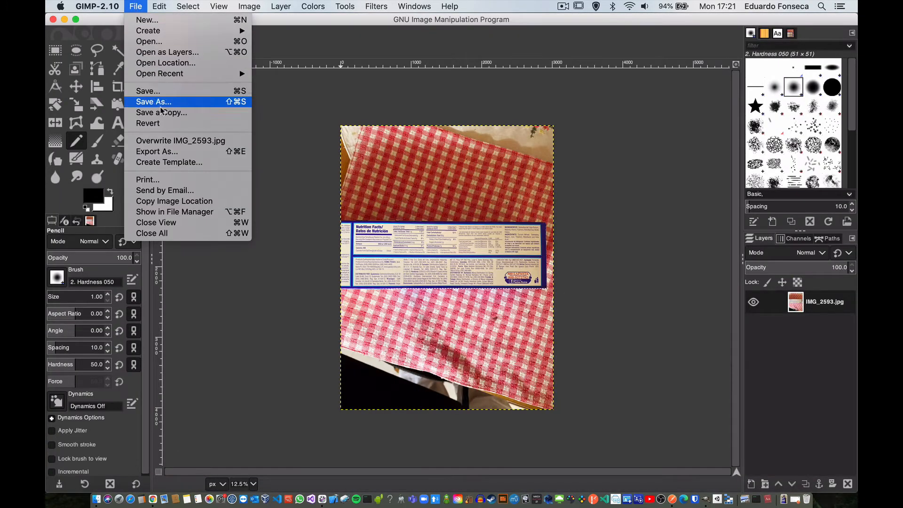
click(157, 142)
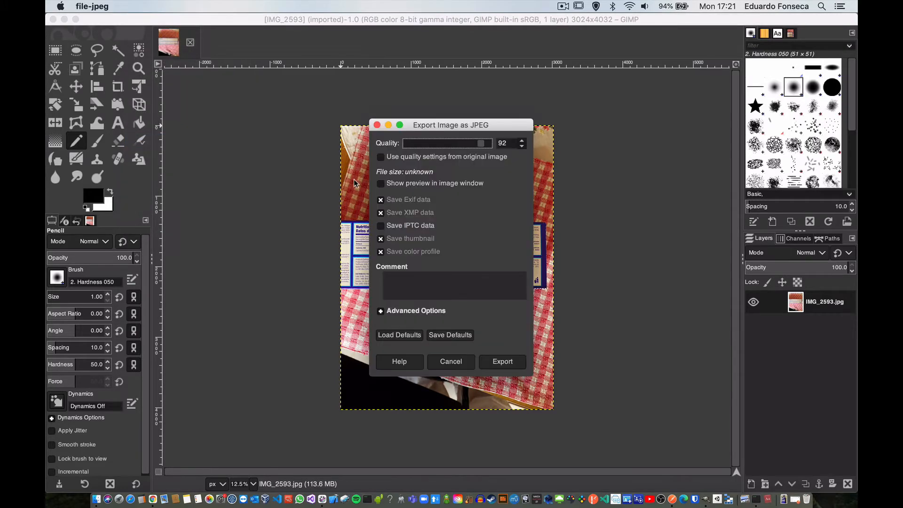
click(521, 146)
click(522, 147)
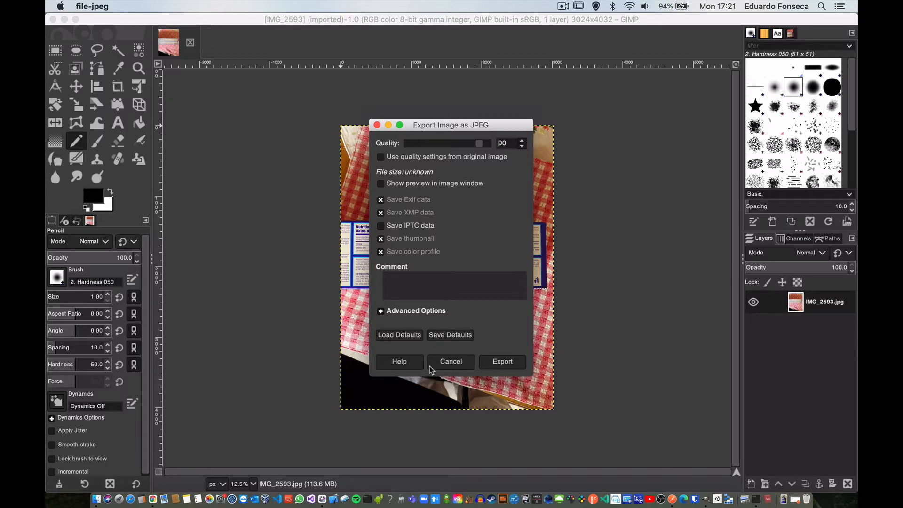
click(497, 369)
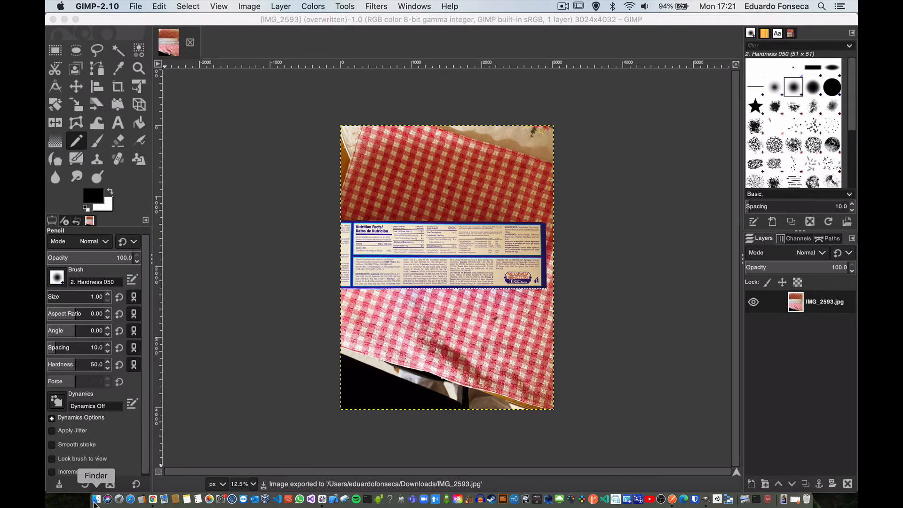
Step: Check the file size of the exported IMG_2593.jpg in Finder, and quit GIMP
click(96, 499)
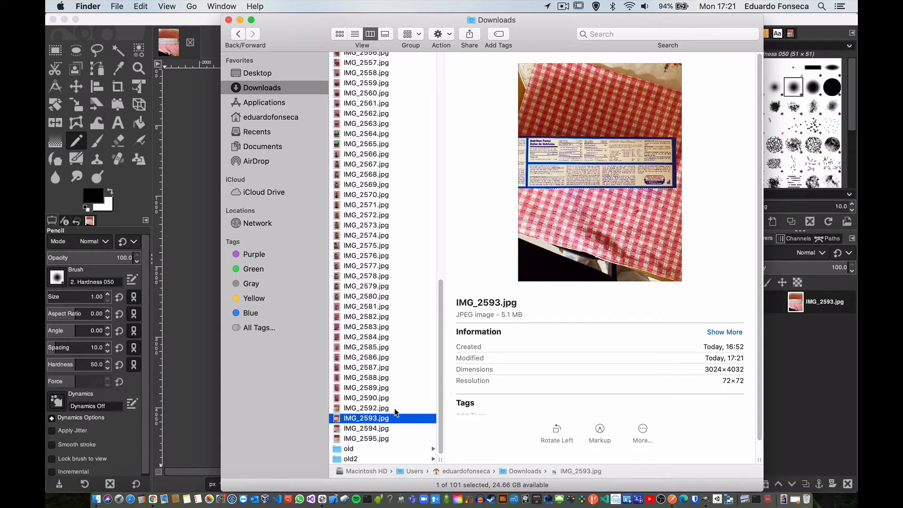
click(134, 23)
click(86, 4)
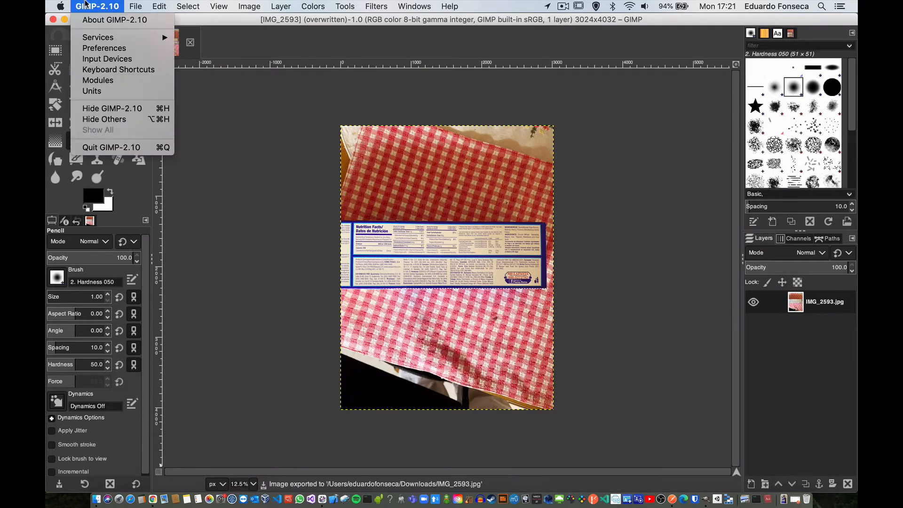
click(123, 147)
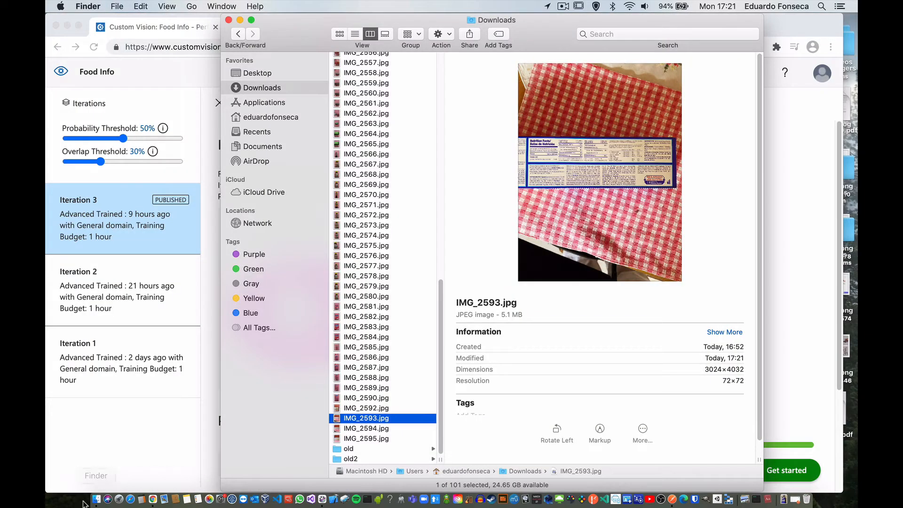
Step: Reopen IMG_2593.jpg from Finder in GIMP and overwrite it as a JPEG at quality 85
right_click(390, 418)
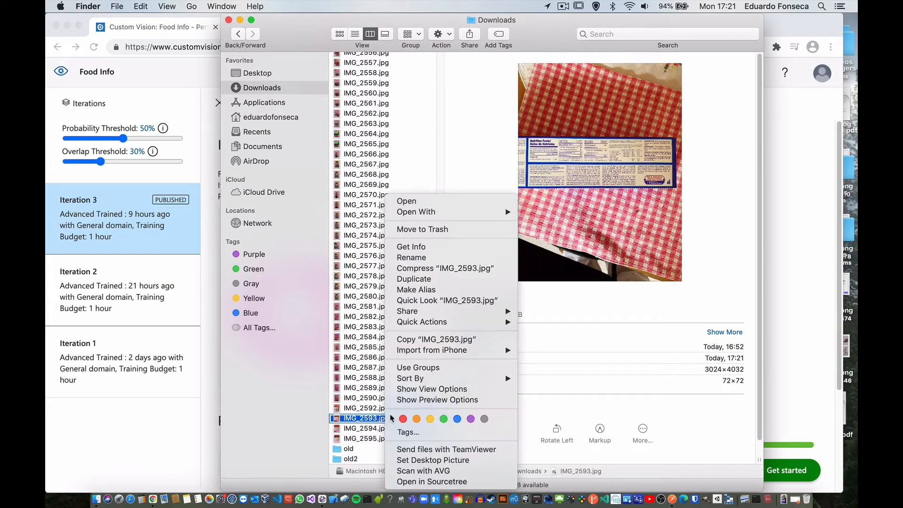
mouse_move(443, 212)
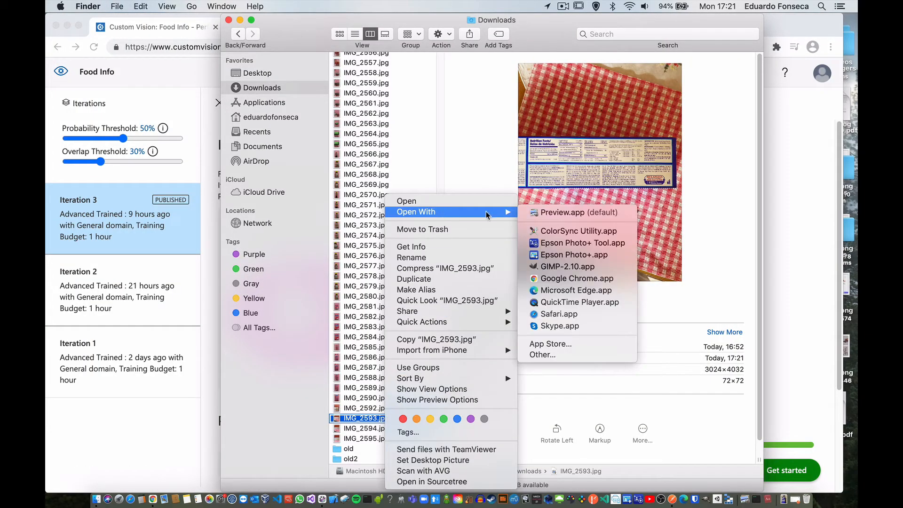
click(561, 267)
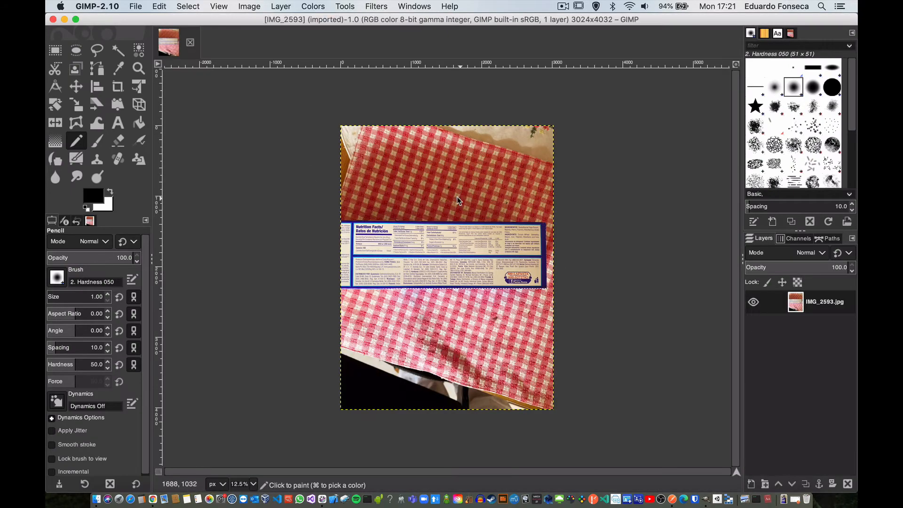
click(136, 7)
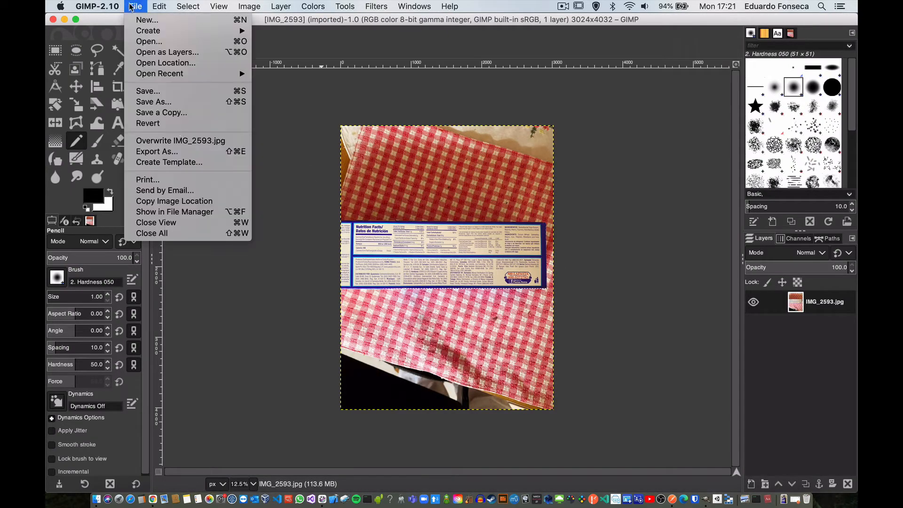
click(172, 141)
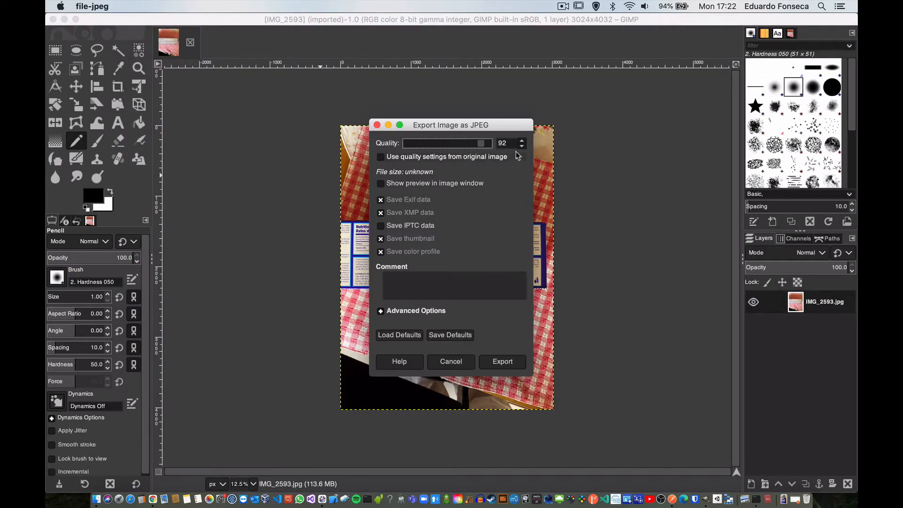
click(523, 147)
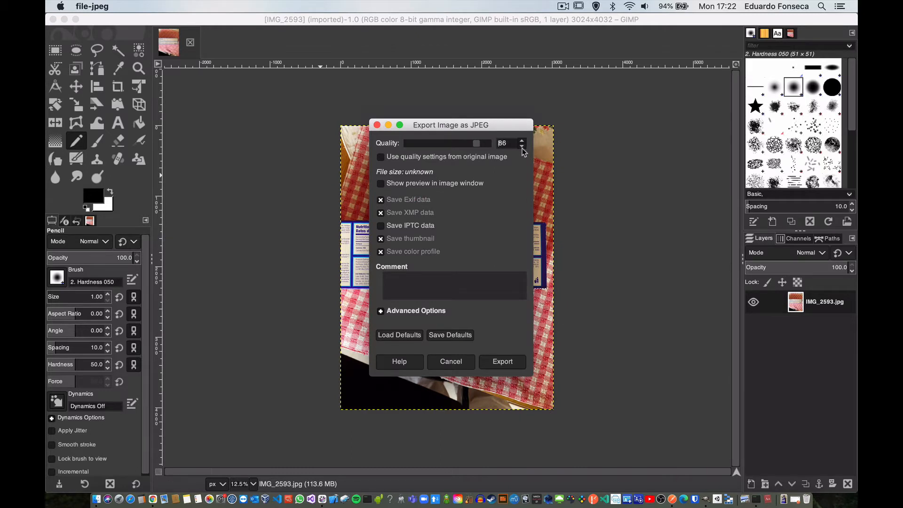
click(505, 363)
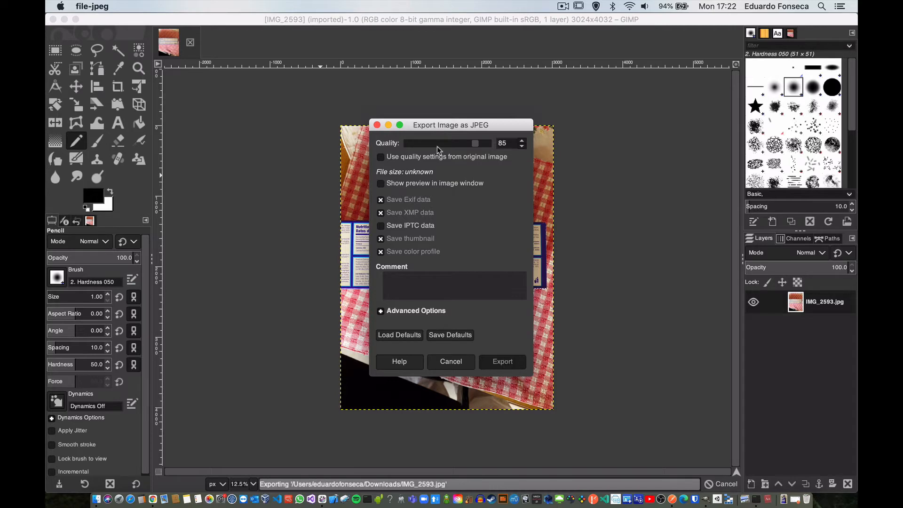
Step: Switch to Finder to check the new size of IMG_2593.jpg, and close GIMP
click(96, 499)
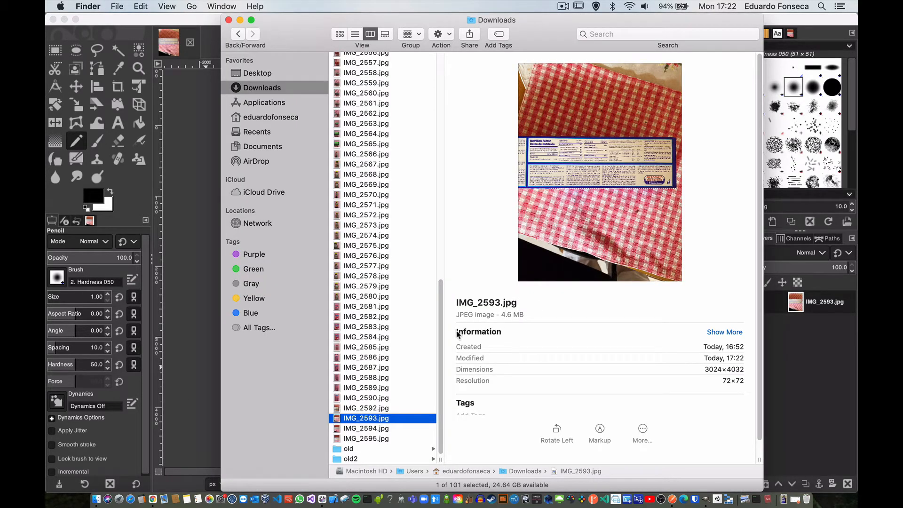
click(151, 28)
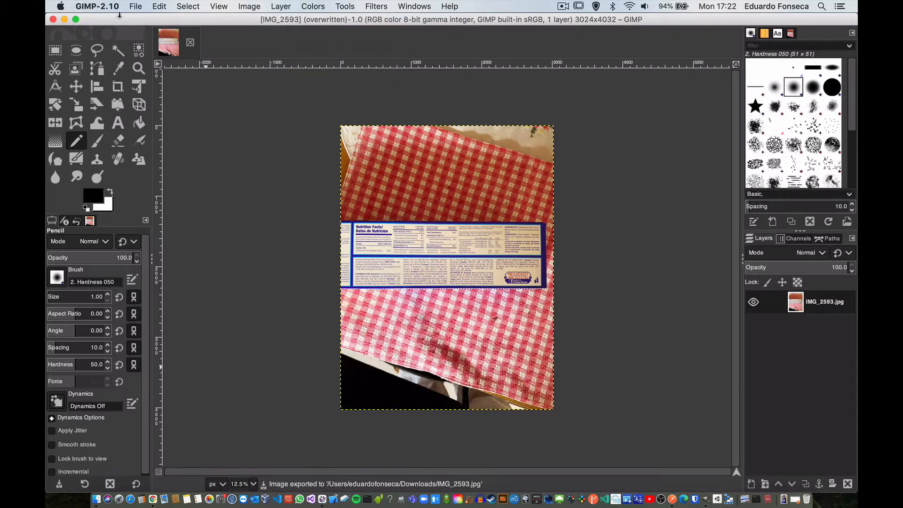
click(98, 6)
click(100, 147)
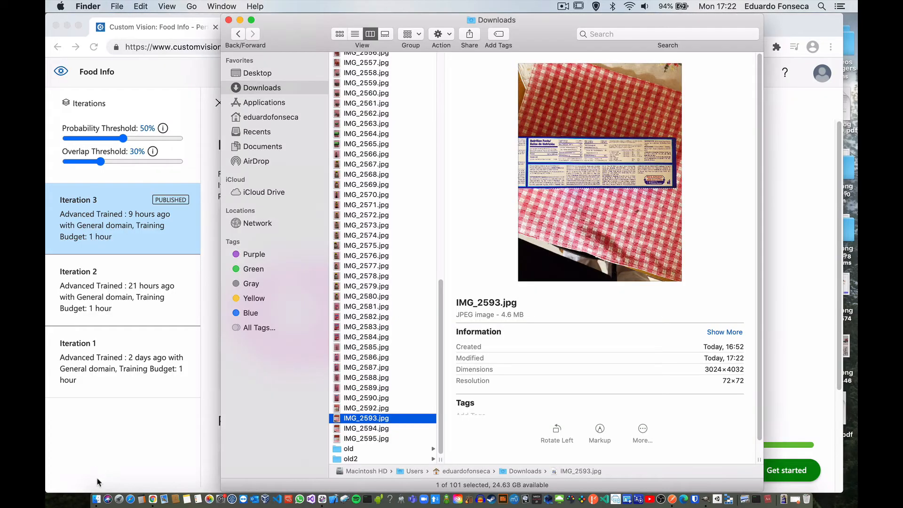
Step: Open IMG_2593.jpg in GIMP again and overwrite it once more with JPEG quality 85
right_click(378, 421)
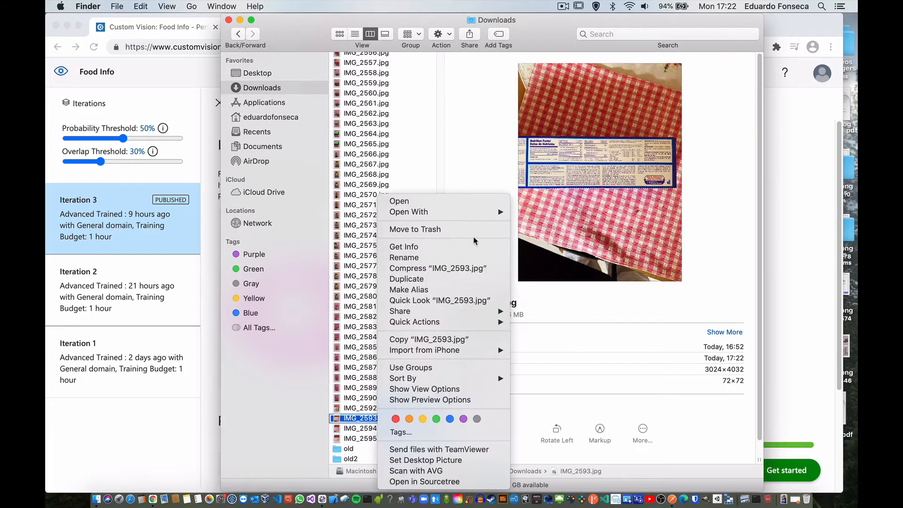
mouse_move(475, 215)
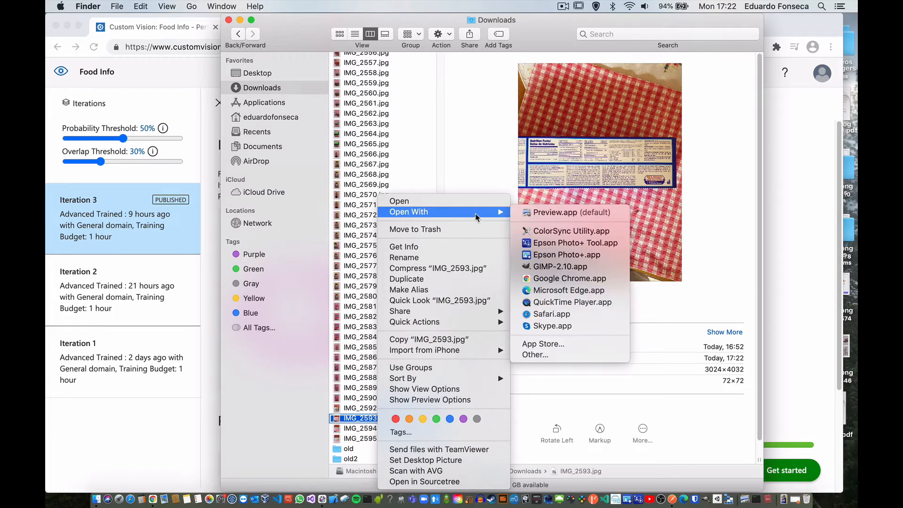
click(543, 268)
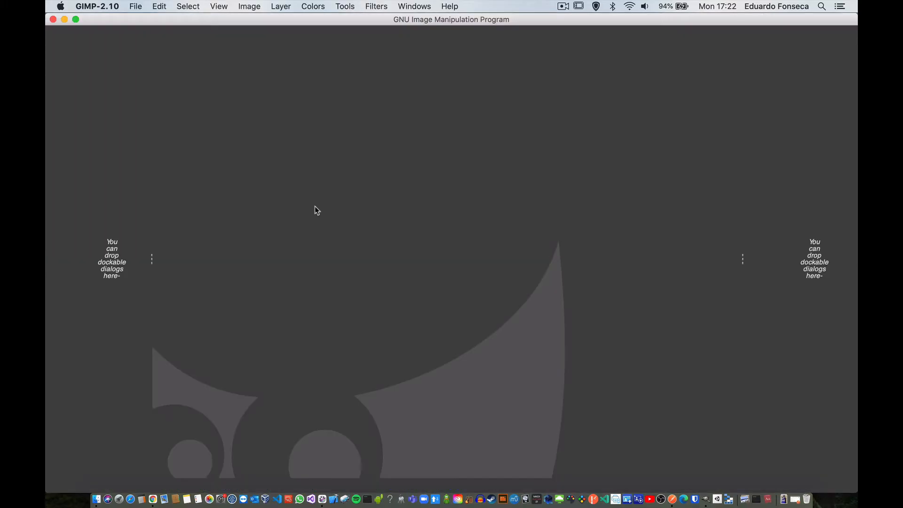
click(135, 6)
click(185, 142)
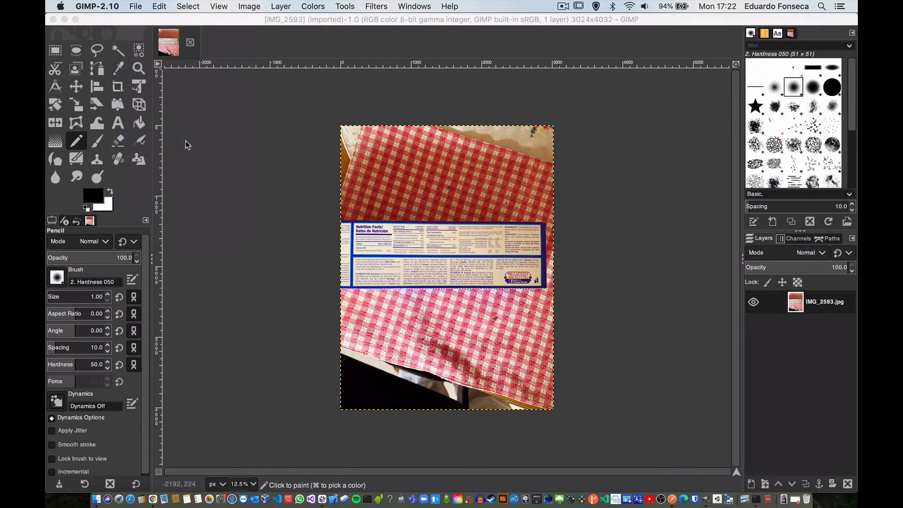
click(522, 146)
click(523, 146)
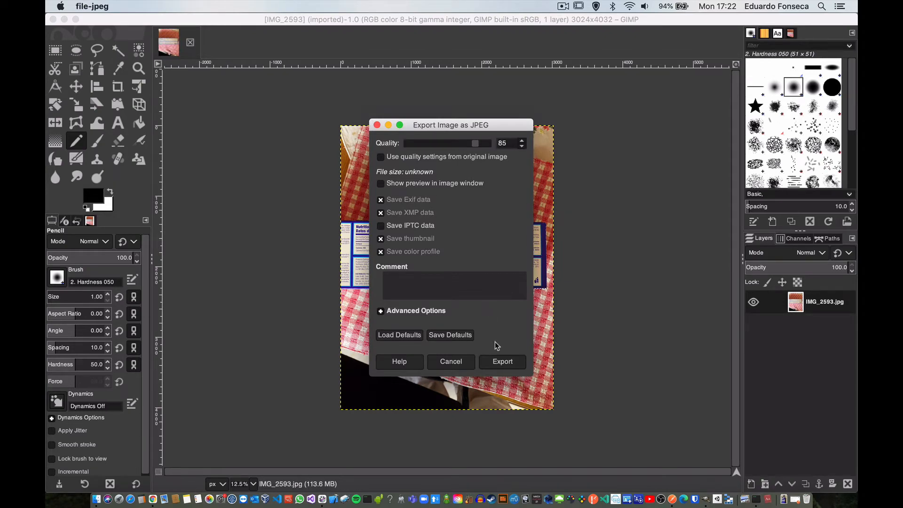
click(496, 362)
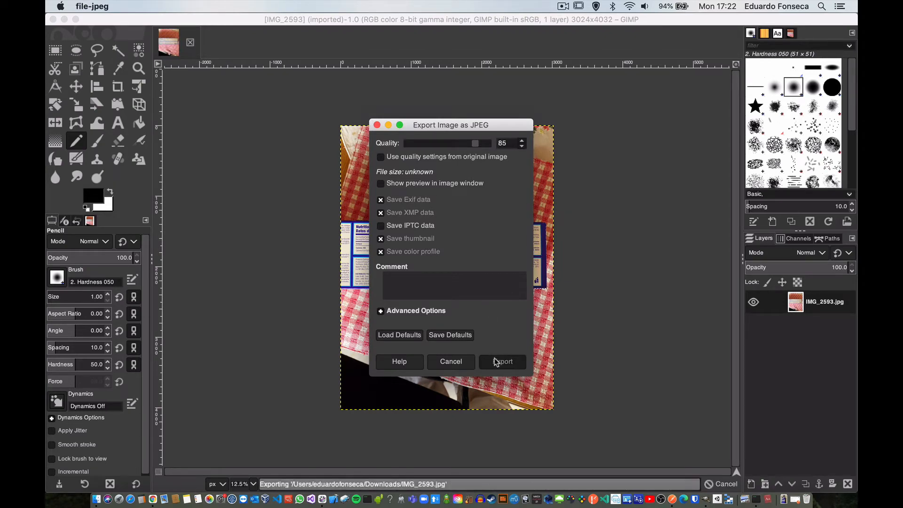
Step: Check the size of IMG_2593.jpg in Finder, and quit GIMP after trying to overwrite the image again
click(97, 500)
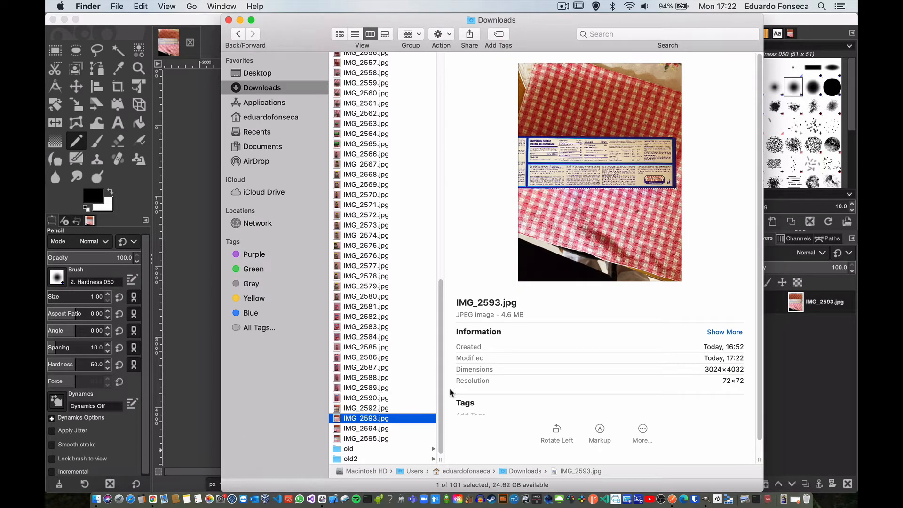
click(118, 17)
click(131, 8)
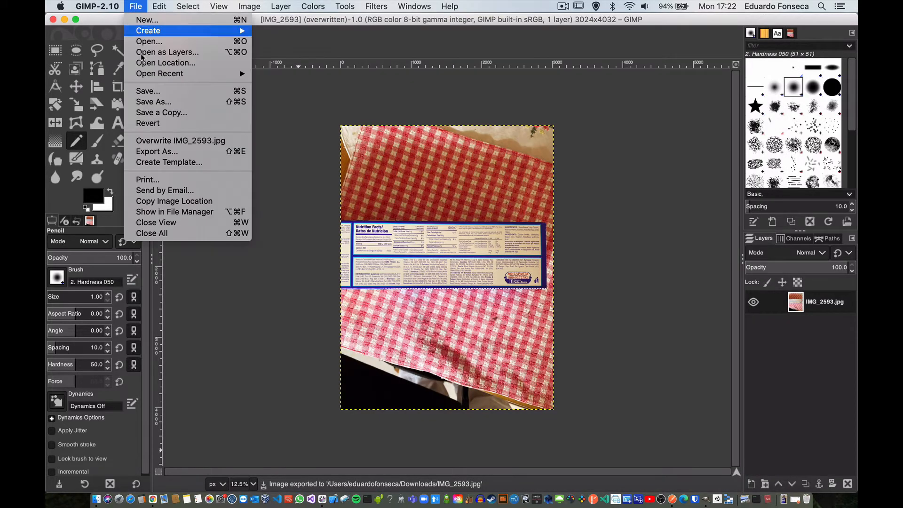
click(152, 142)
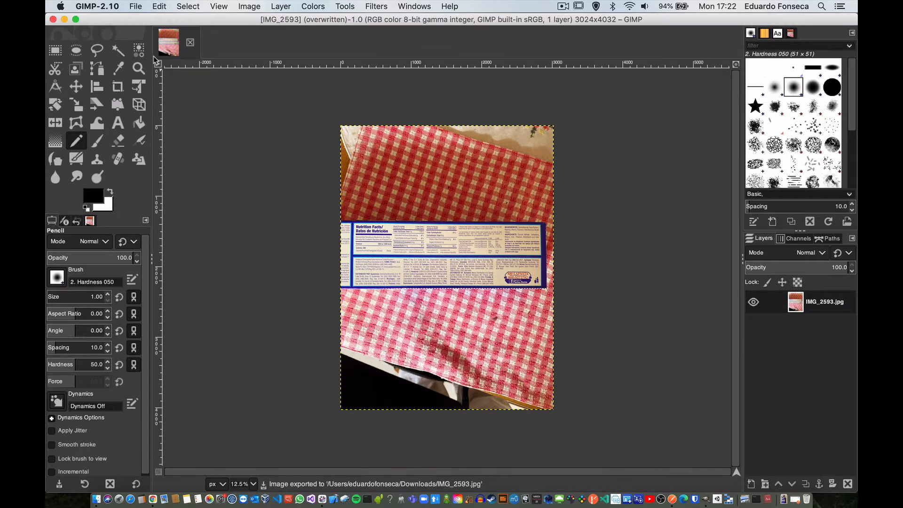
click(131, 5)
key(alt+super+f)
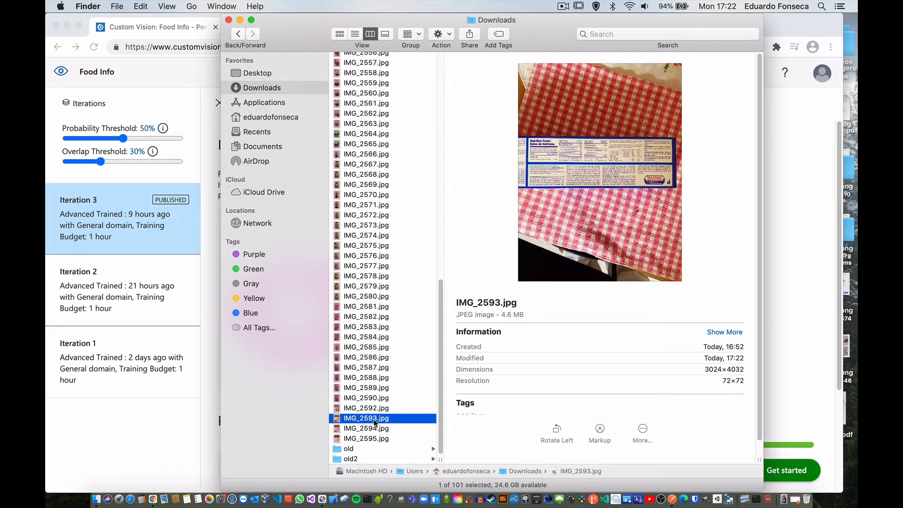
Step: Reopen IMG_2593.jpg in GIMP and overwrite it with a further reduced JPEG quality
right_click(372, 419)
mouse_move(472, 213)
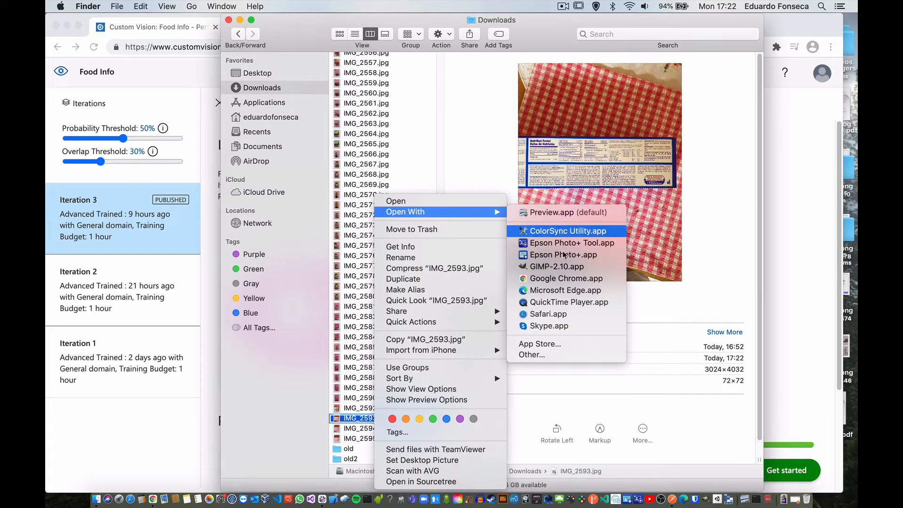
click(554, 268)
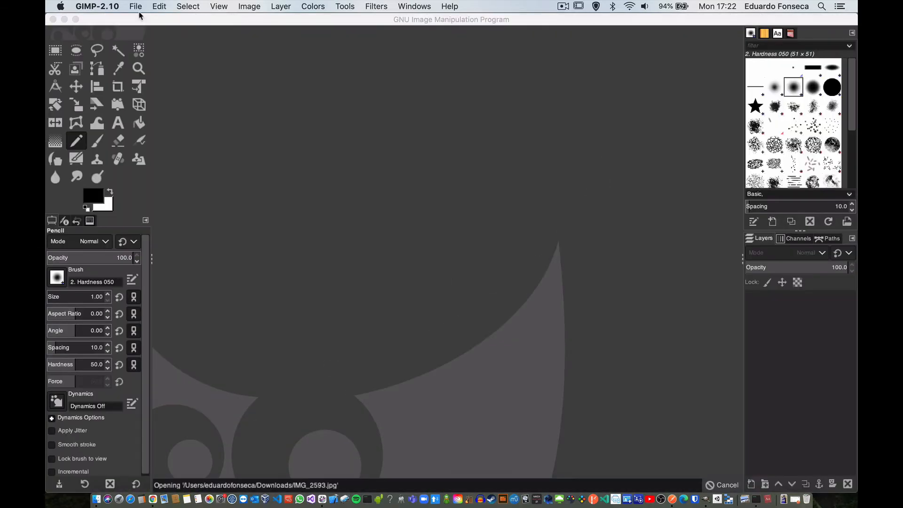
click(136, 6)
click(162, 141)
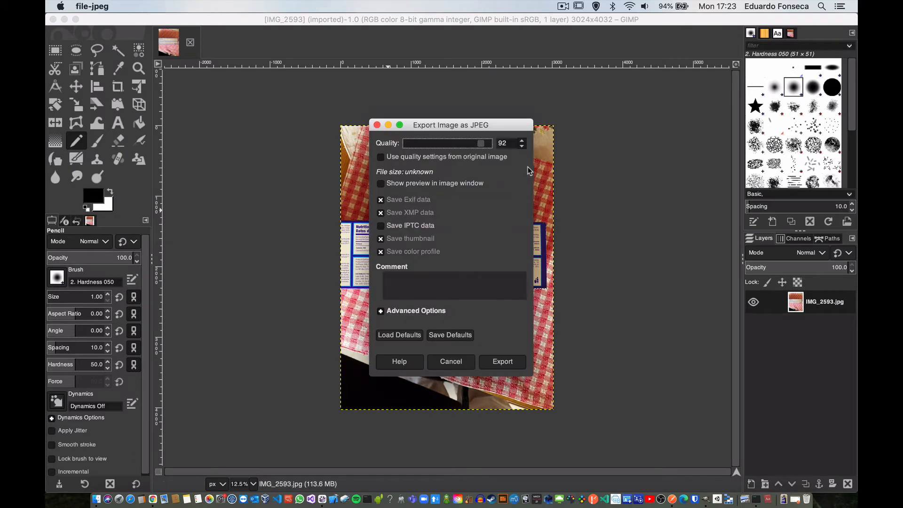
click(521, 147)
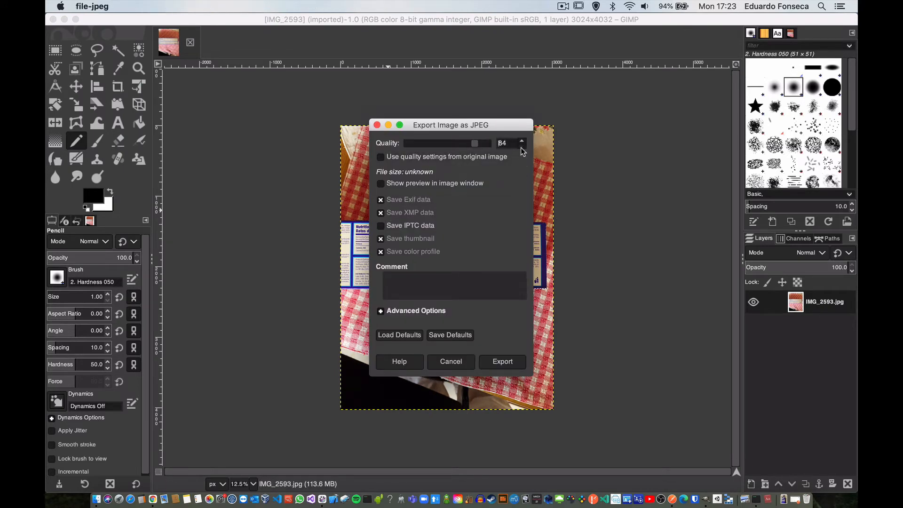
click(521, 147)
click(521, 142)
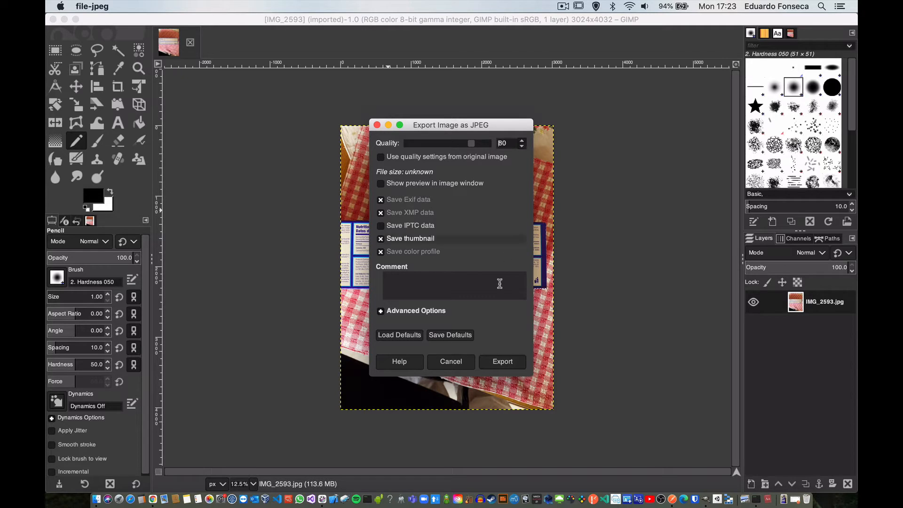
click(499, 365)
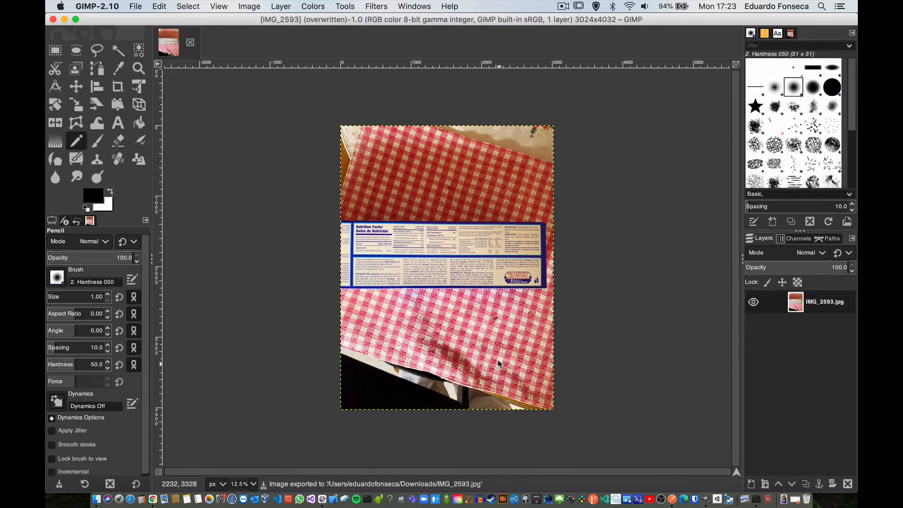
Step: Check the new file size of IMG_2593.jpg in Finder and return to GIMP
click(96, 500)
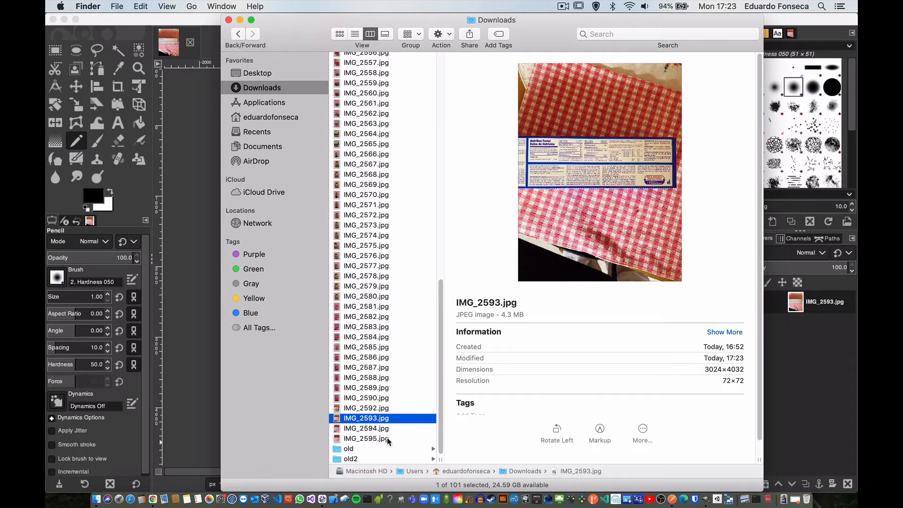
click(112, 32)
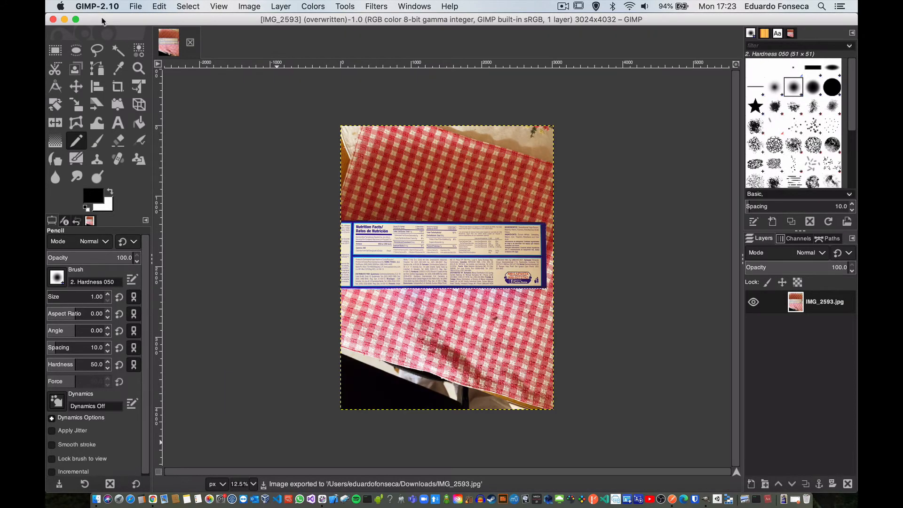
click(98, 6)
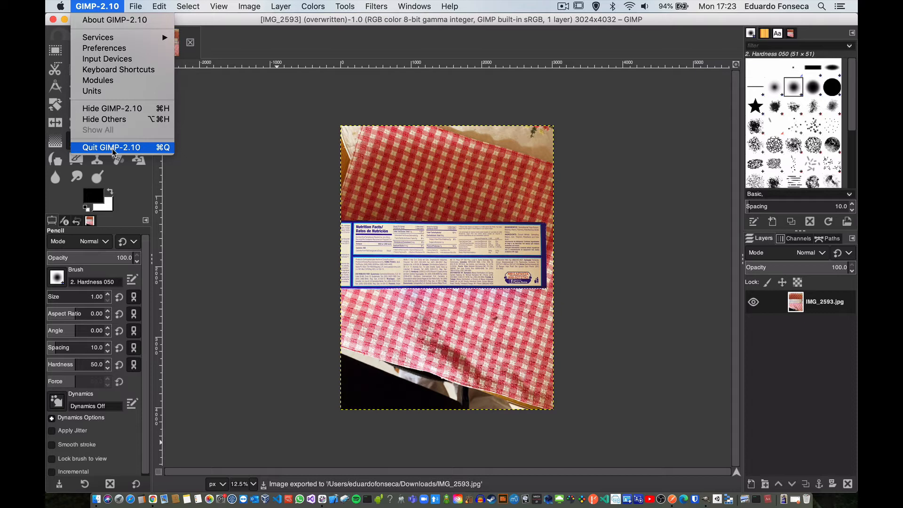
click(578, 369)
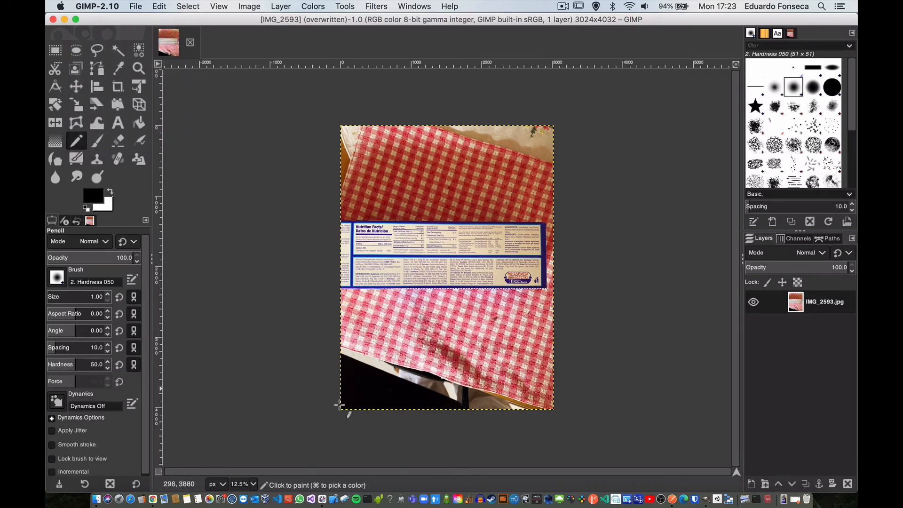
Step: Close all open images in GIMP, discarding the unsaved changes to IMG_2593.jpg
click(135, 7)
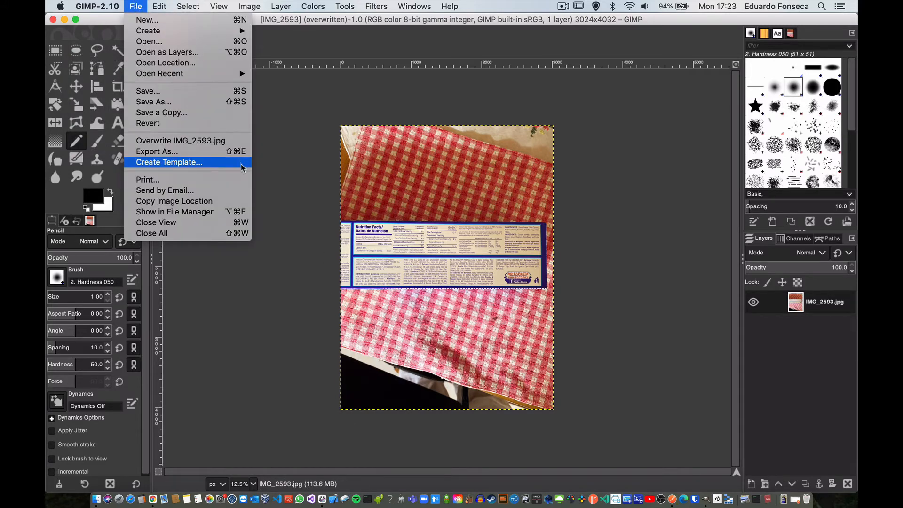
click(224, 300)
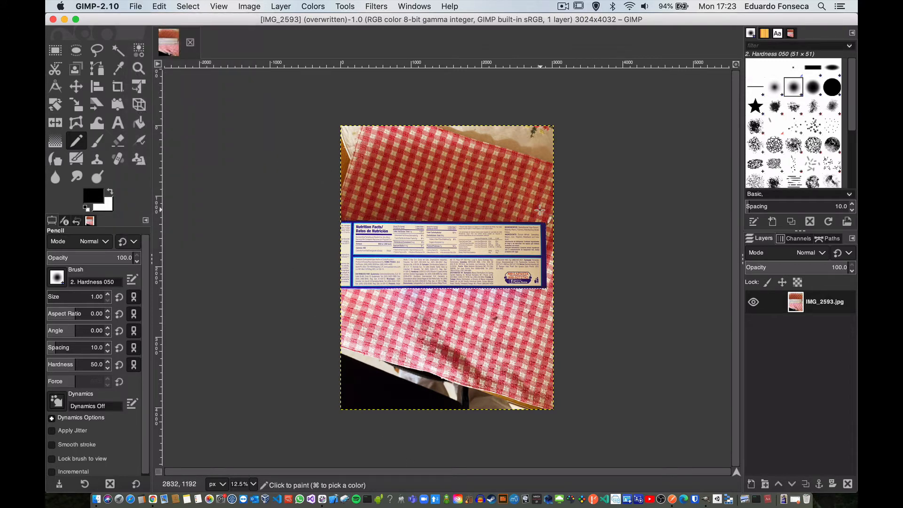
click(481, 296)
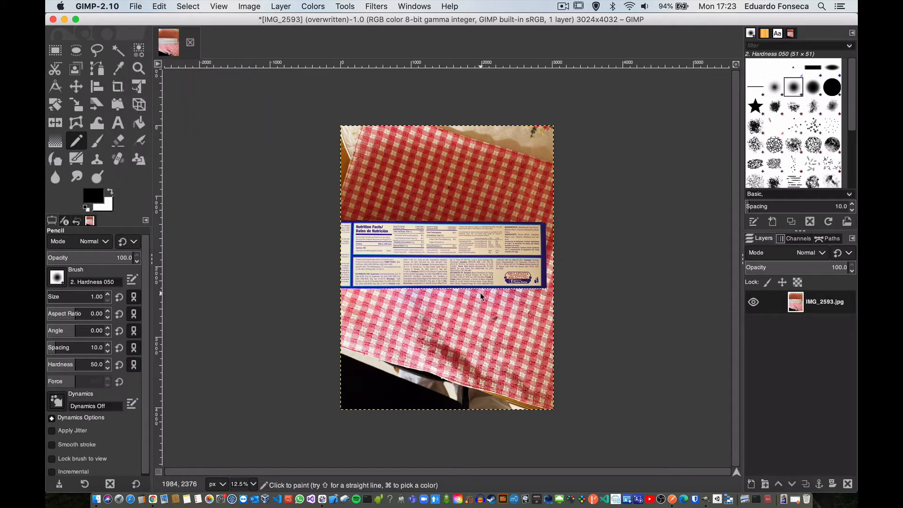
click(109, 6)
mouse_move(136, 6)
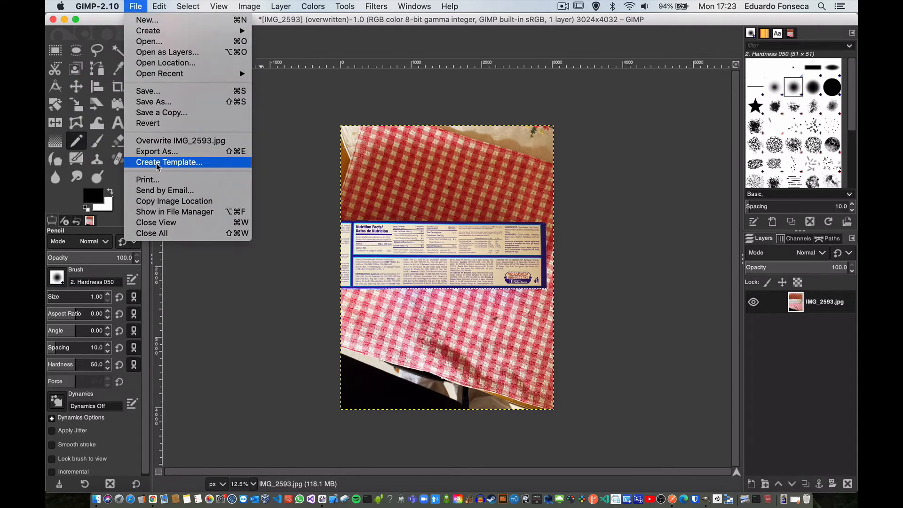
click(164, 234)
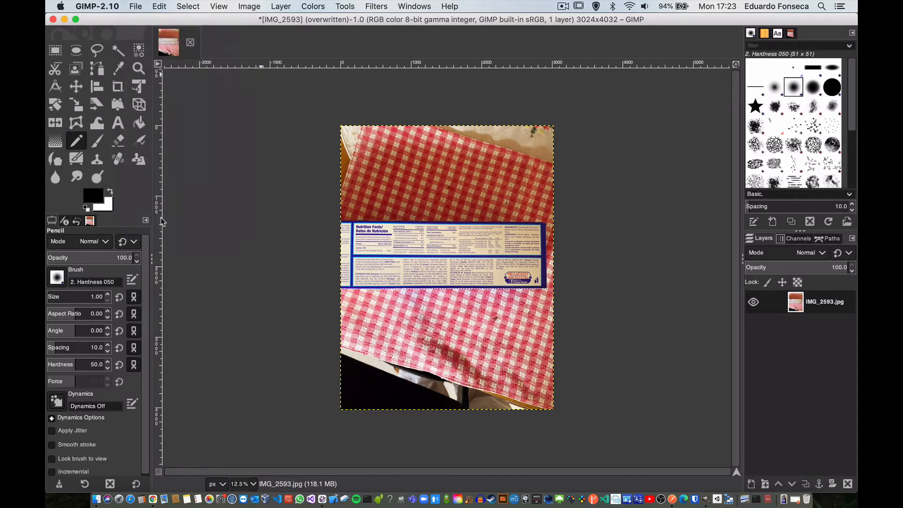
click(206, 161)
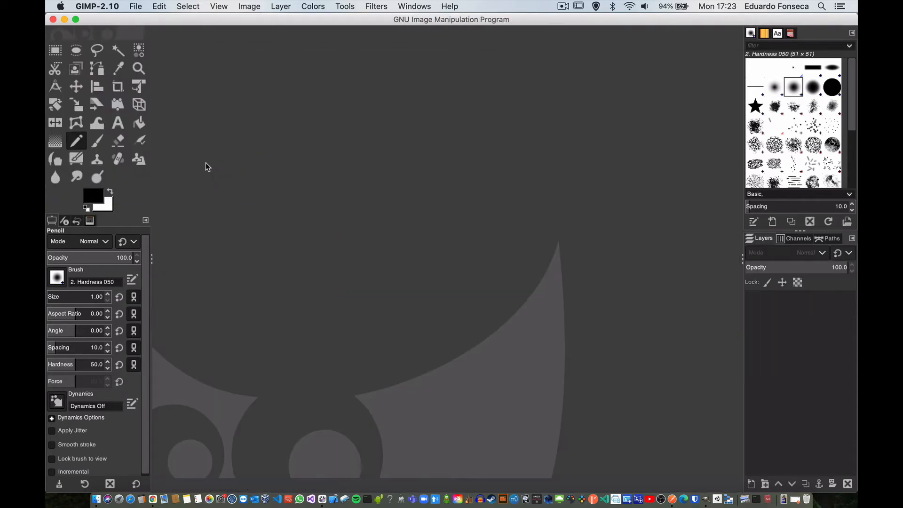
Step: Open IMG_2593.jpg from Finder in GIMP again and overwrite it with JPEG quality 75
click(97, 499)
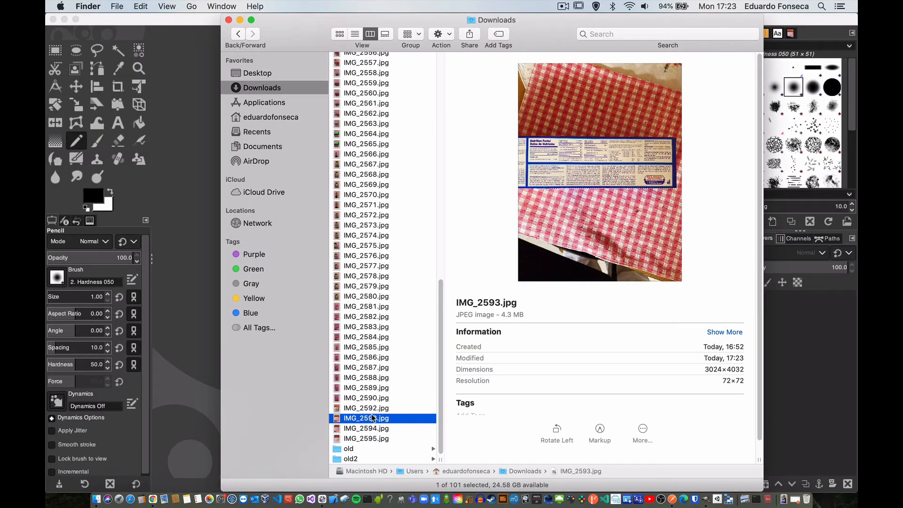
right_click(372, 418)
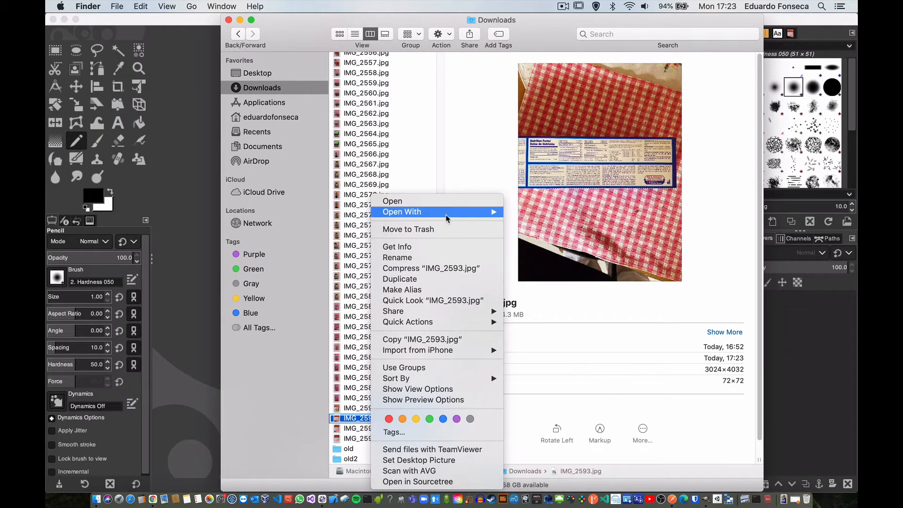
mouse_move(439, 212)
click(572, 267)
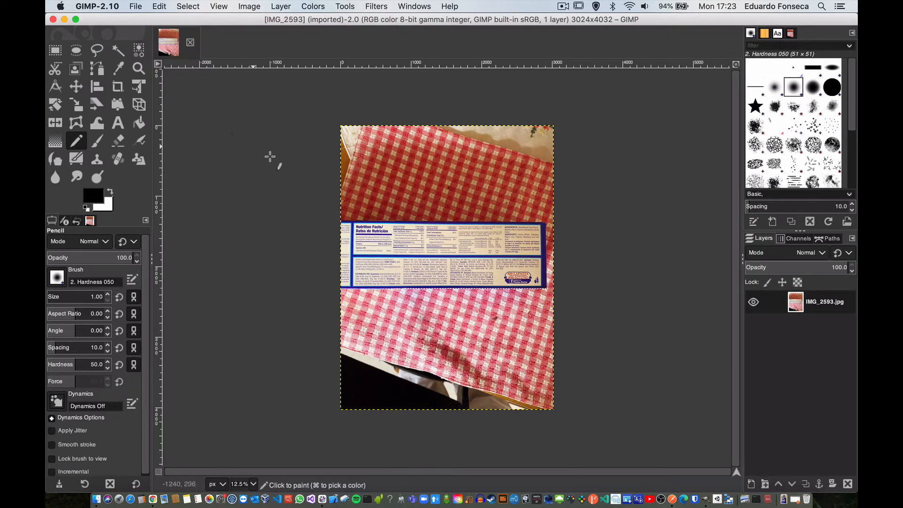
click(136, 6)
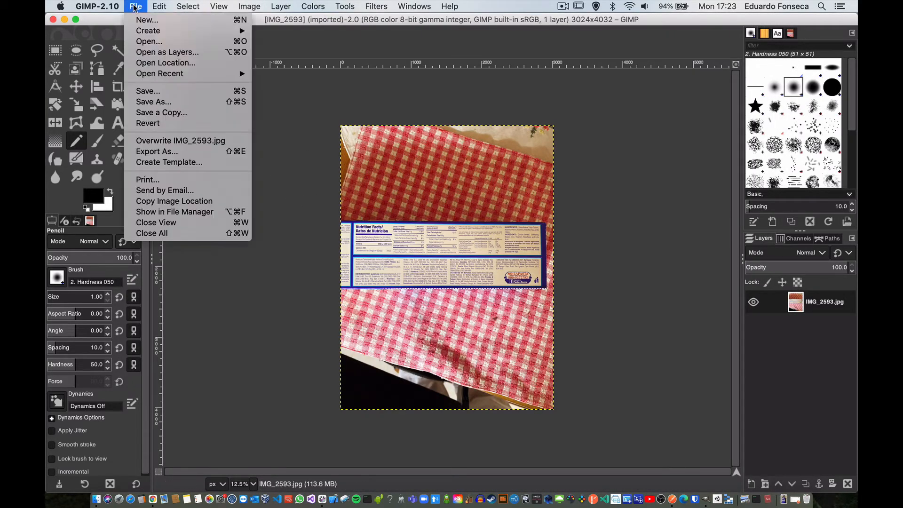
click(155, 141)
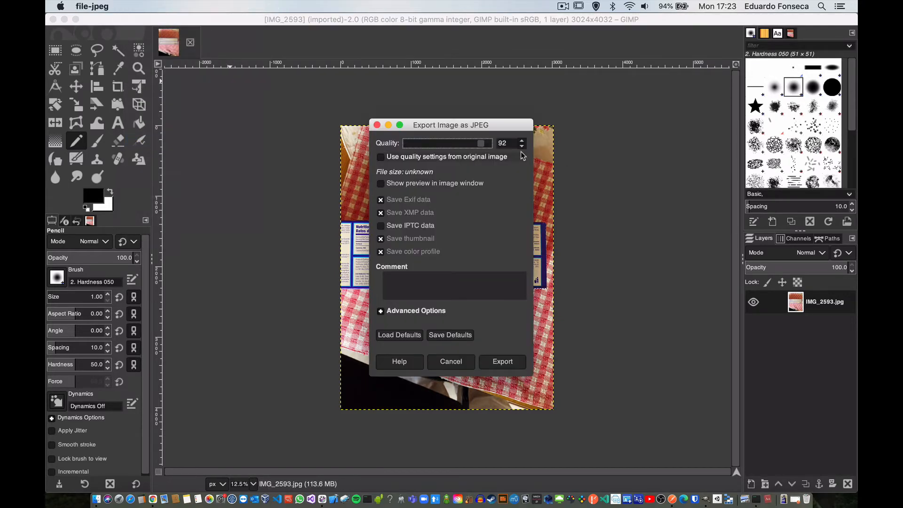
click(523, 147)
click(523, 147)
click(523, 146)
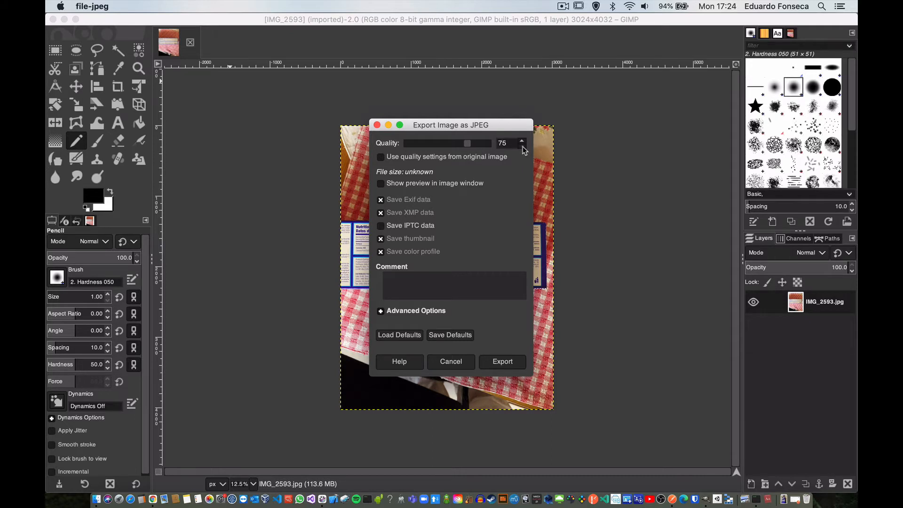
click(498, 361)
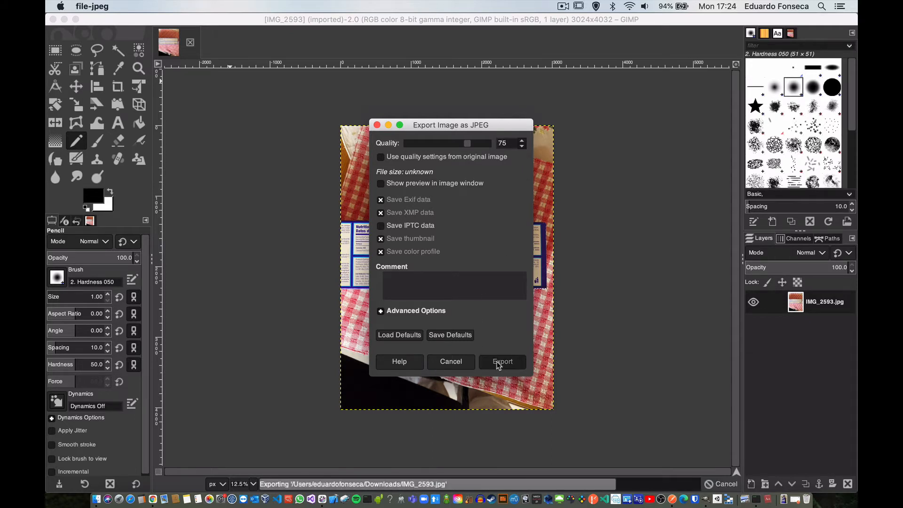
Step: Check the size of IMG_2593.jpg in Finder, and quit GIMP
click(96, 500)
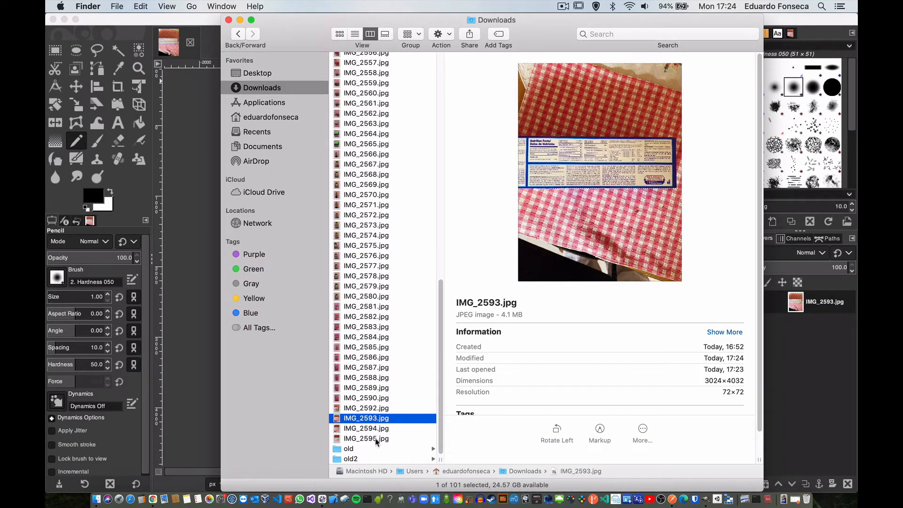
click(124, 28)
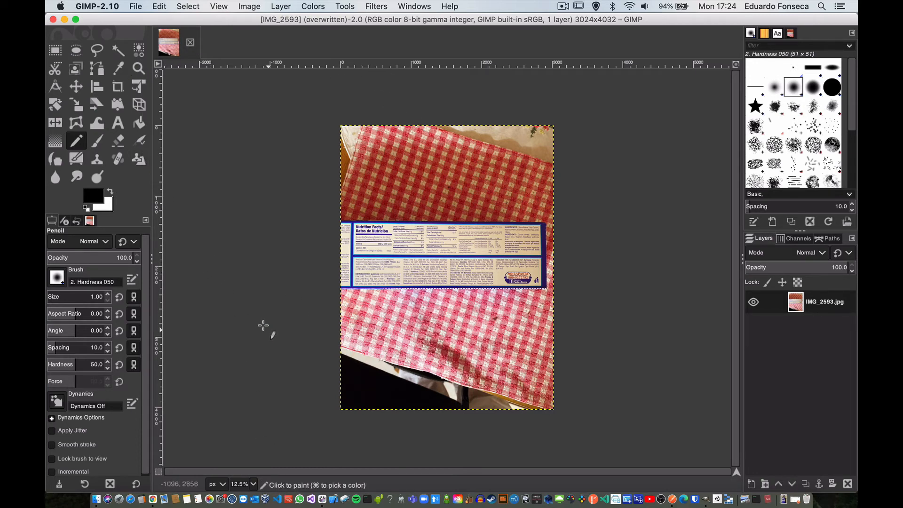
click(109, 6)
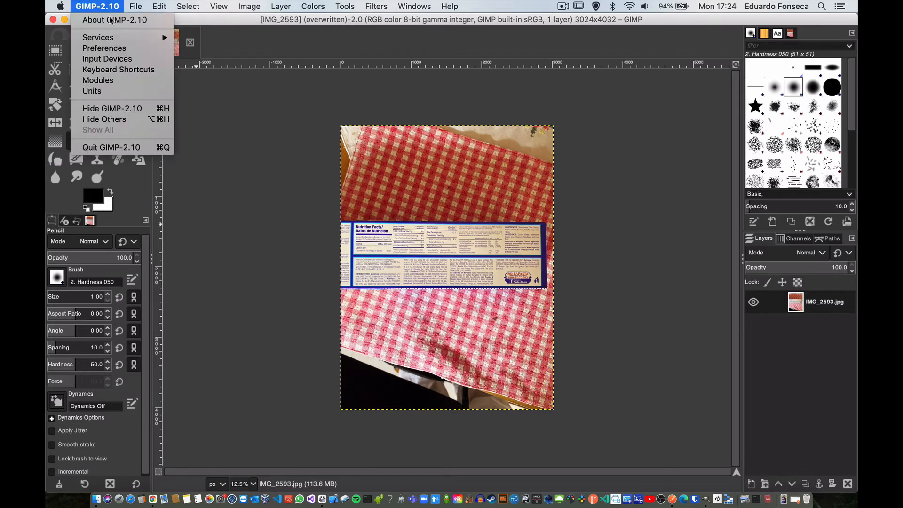
click(112, 148)
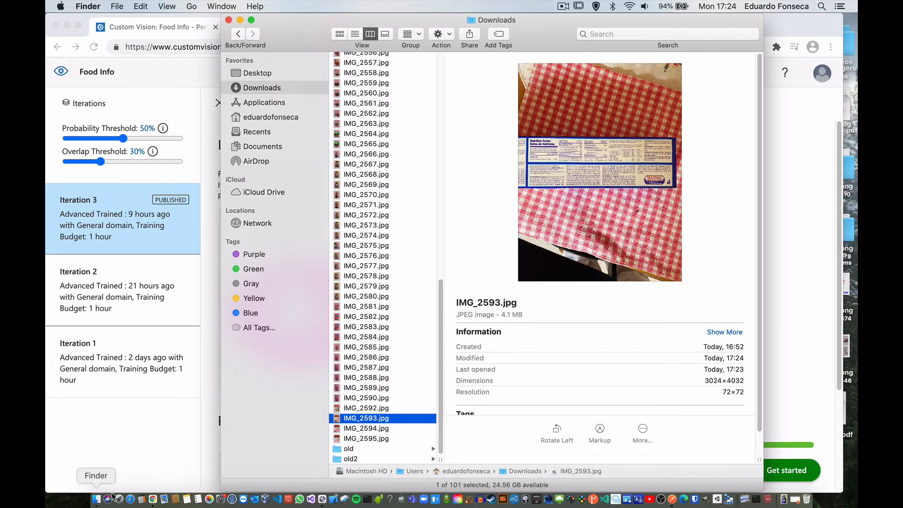
right_click(401, 420)
mouse_move(470, 212)
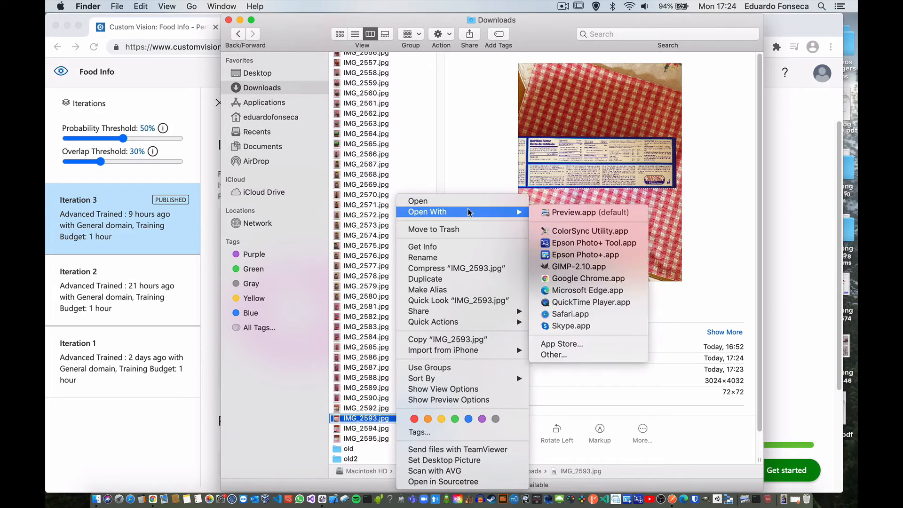
click(581, 268)
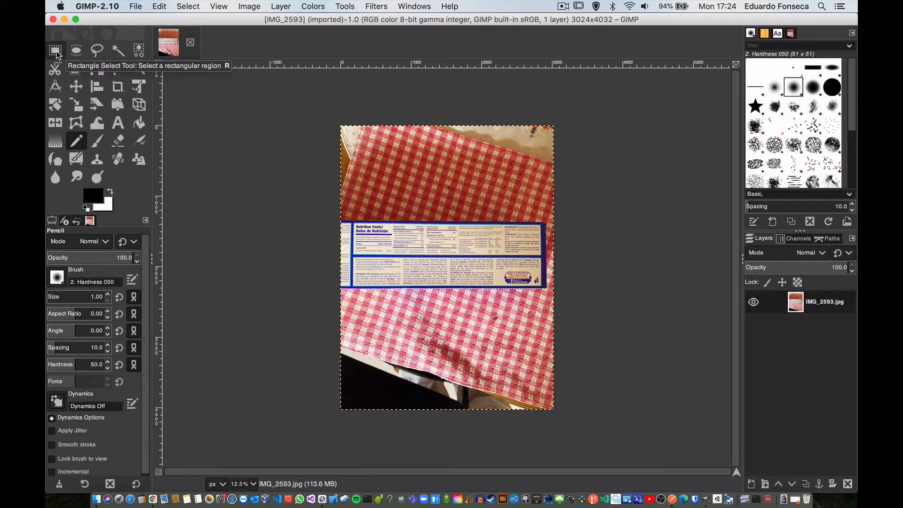
click(134, 6)
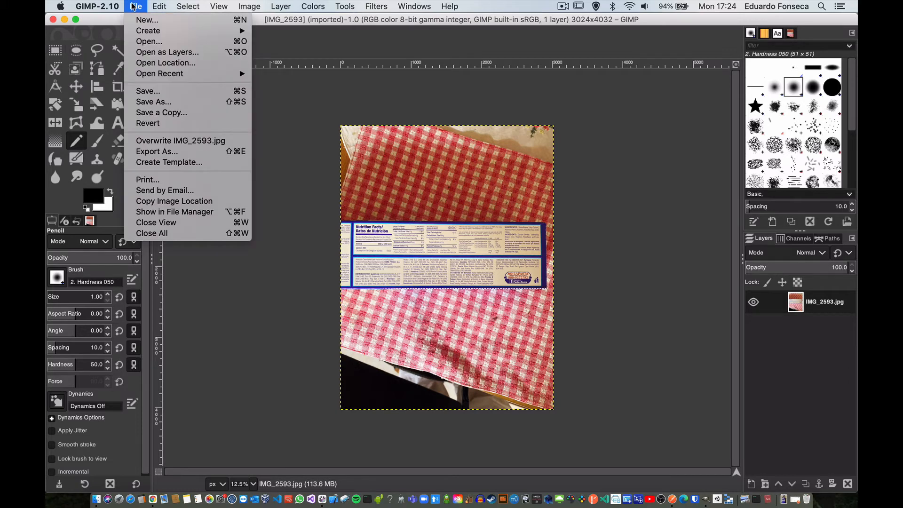
click(287, 198)
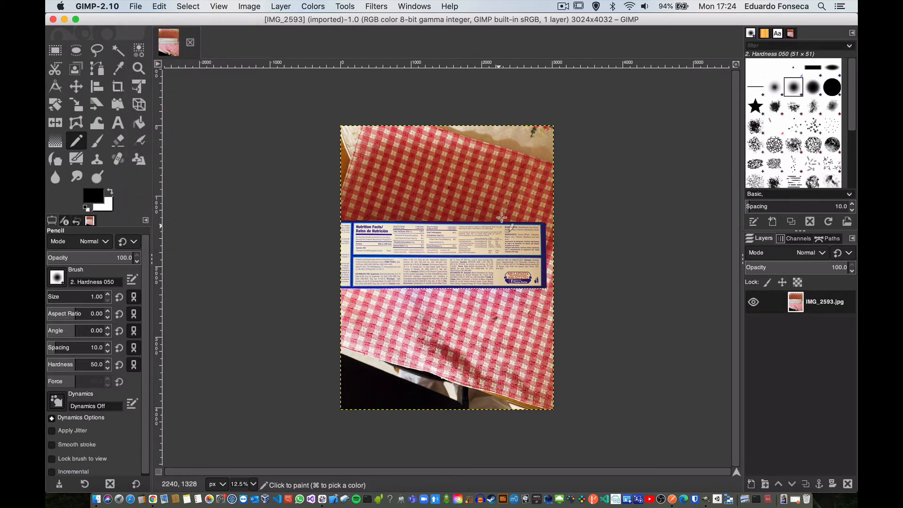
mouse_move(473, 270)
mouse_down()
mouse_move(447, 249)
mouse_move(422, 266)
mouse_up()
click(98, 6)
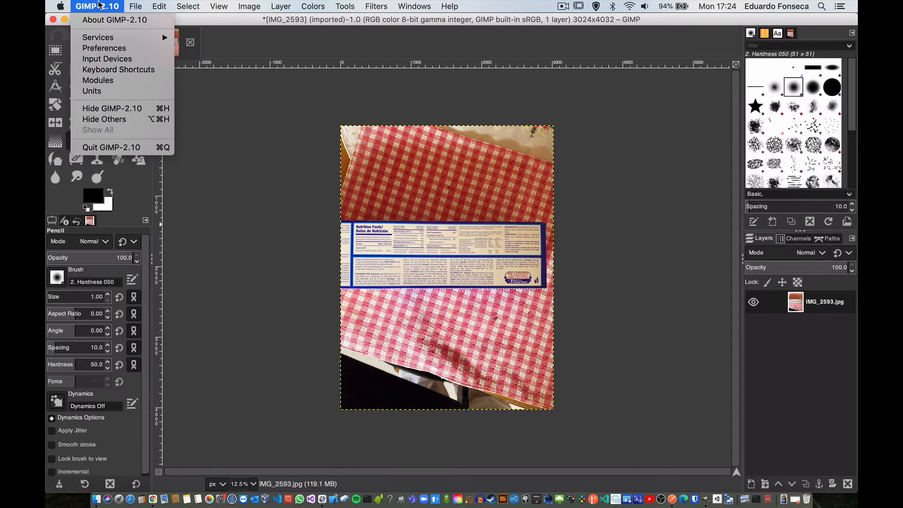
click(139, 148)
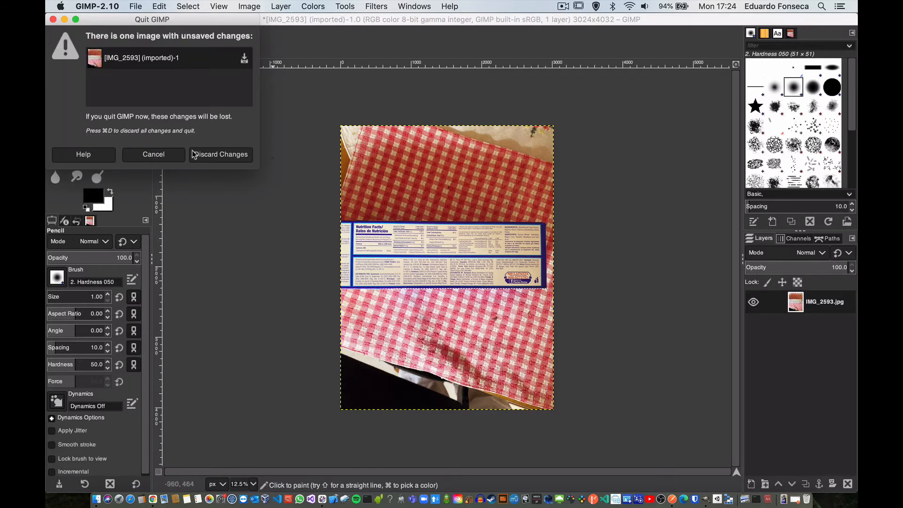
key(super+d)
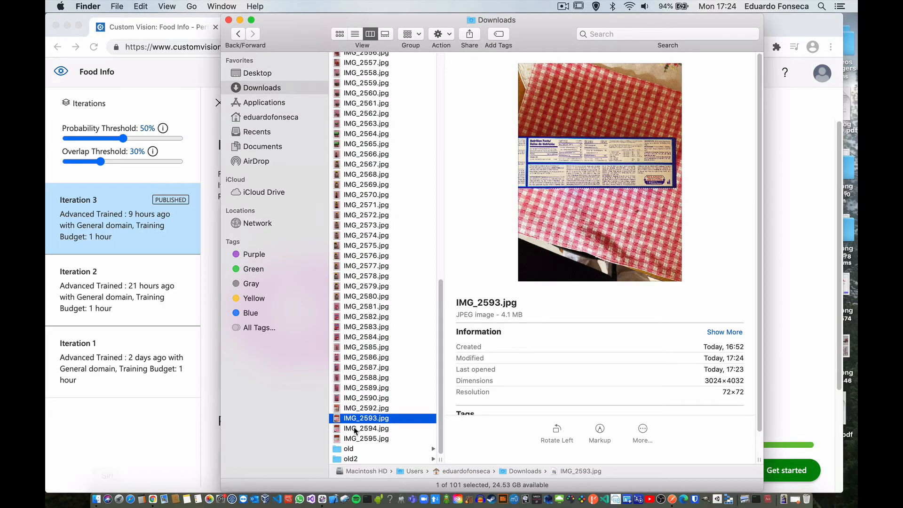
right_click(366, 422)
mouse_move(430, 212)
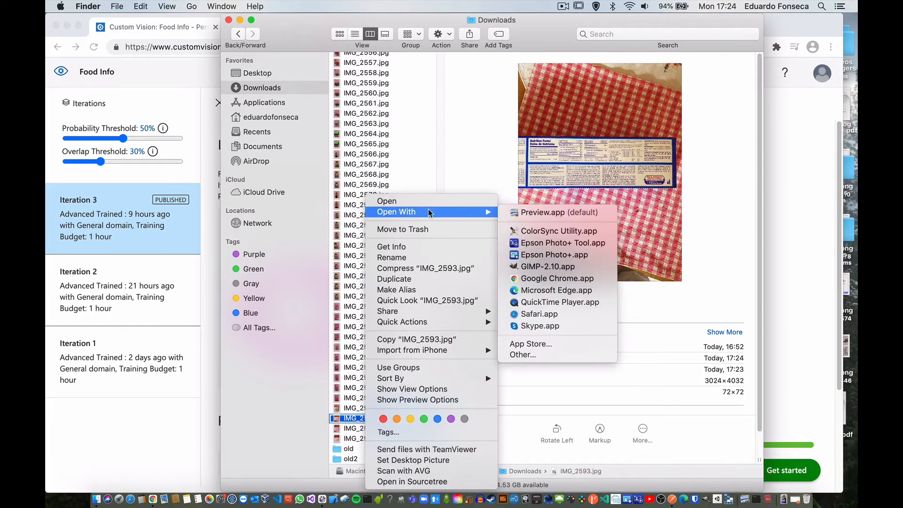
click(345, 418)
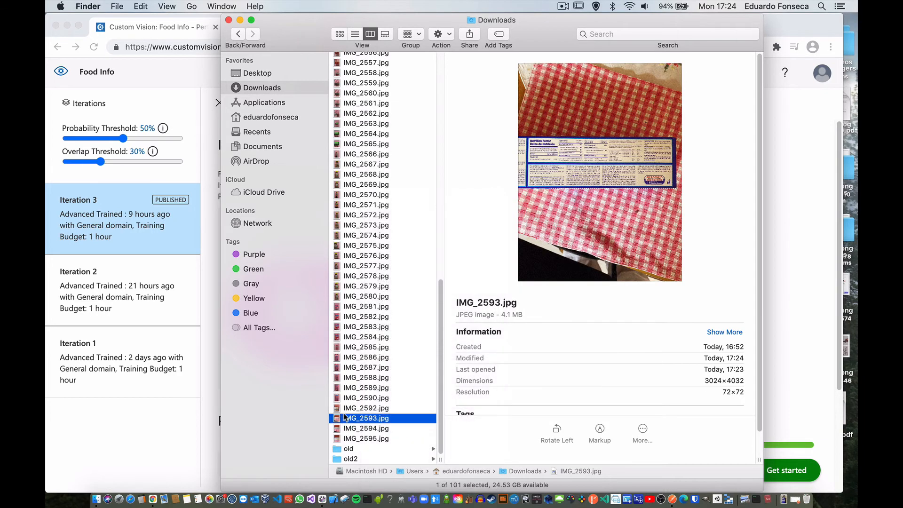
Step: Browse the photos from IMG_2590.jpg to IMG_2595.jpg in the Downloads folder to compare their file sizes
click(349, 409)
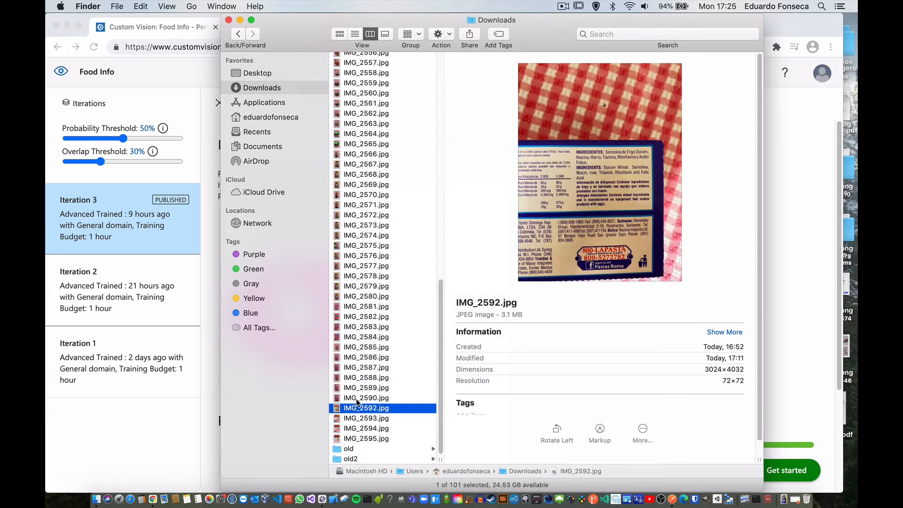
click(356, 399)
key(Down)
key(Down)
key(Down)
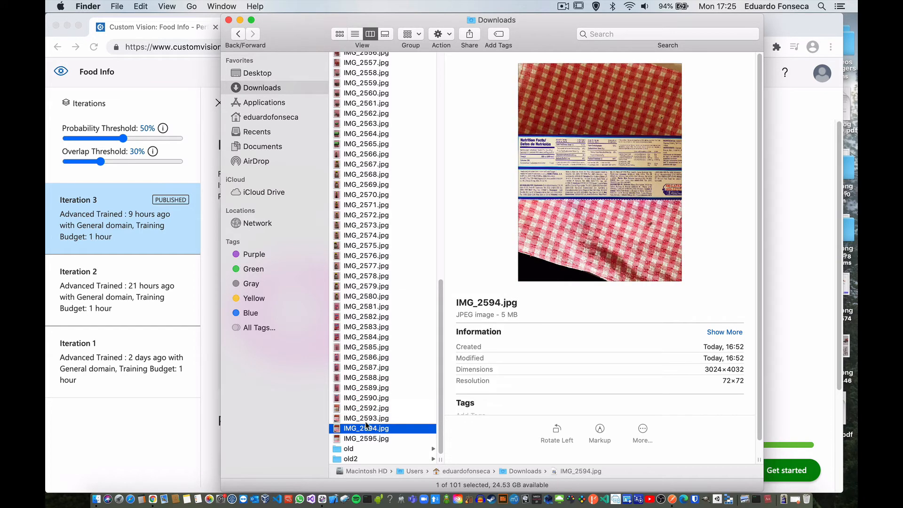
key(Down)
key(Up)
Step: Open IMG_2594.jpg from the Downloads folder in GIMP
right_click(372, 430)
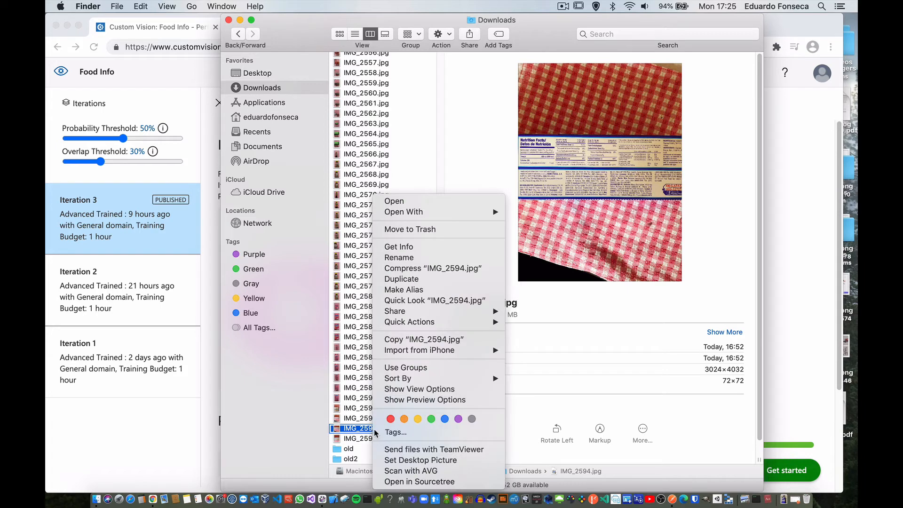
mouse_move(487, 213)
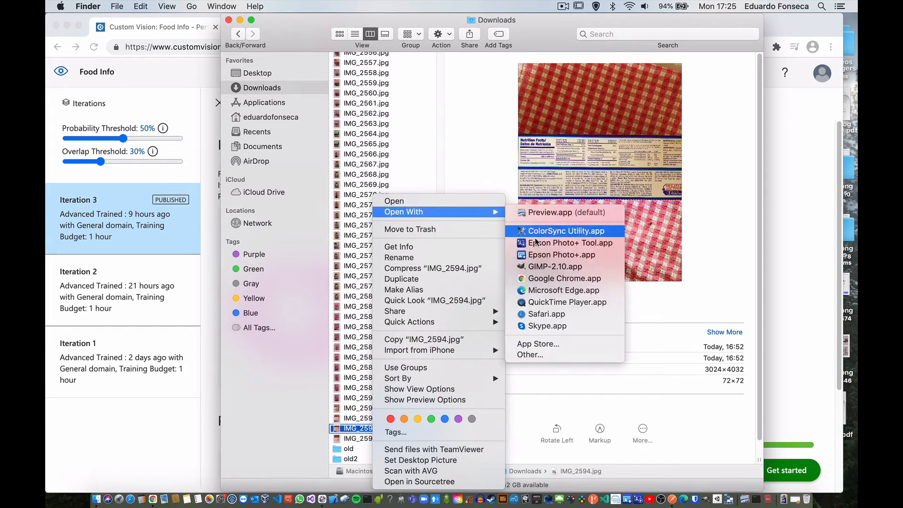
click(545, 268)
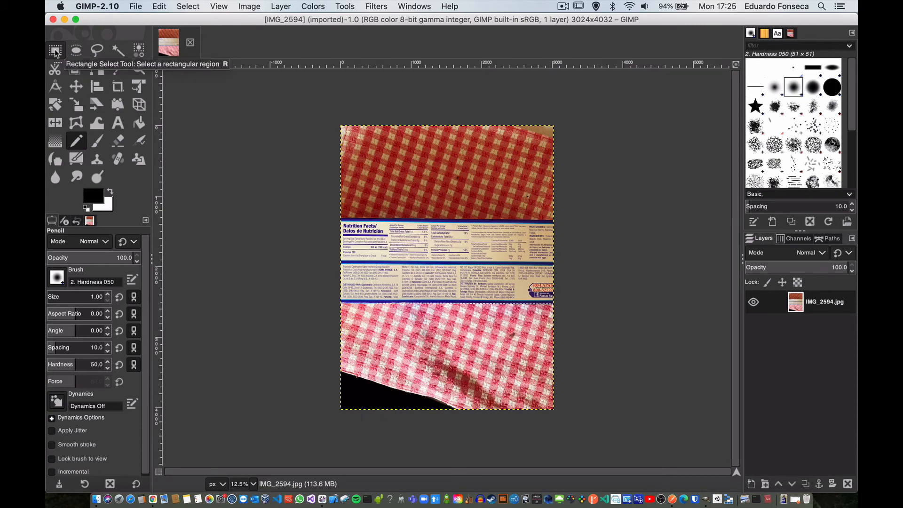
click(248, 6)
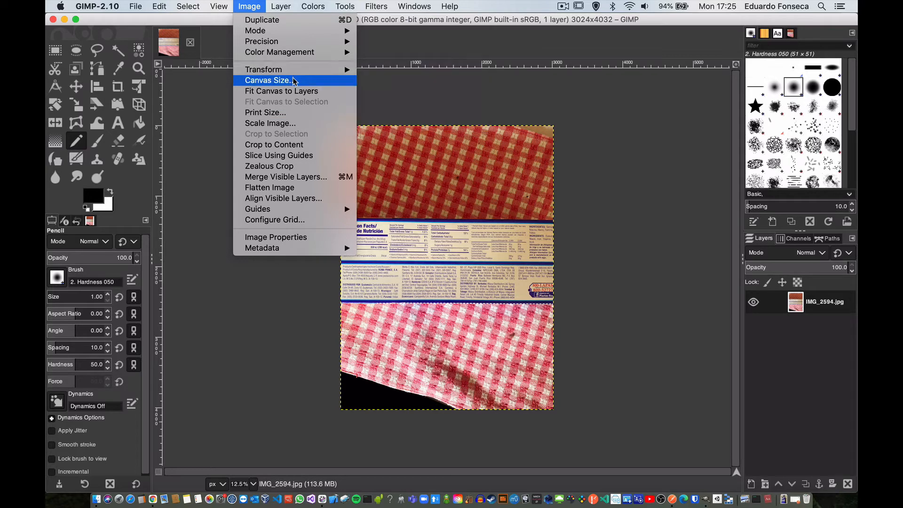
mouse_move(293, 75)
click(291, 124)
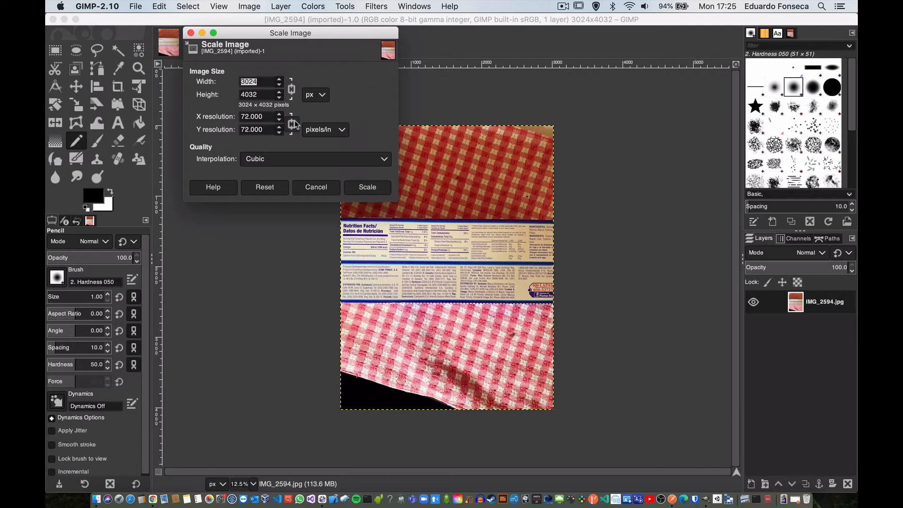
double_click(280, 97)
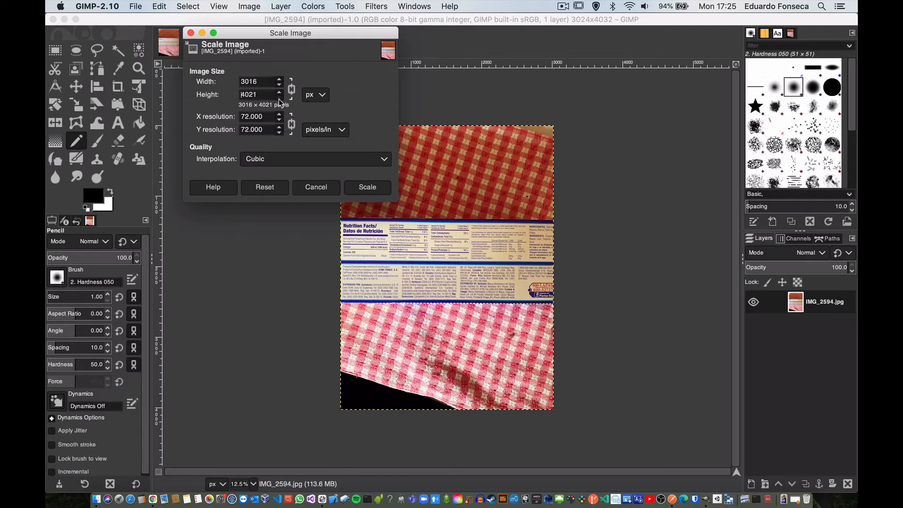
click(279, 97)
click(279, 98)
click(279, 97)
click(279, 98)
click(279, 98)
click(306, 189)
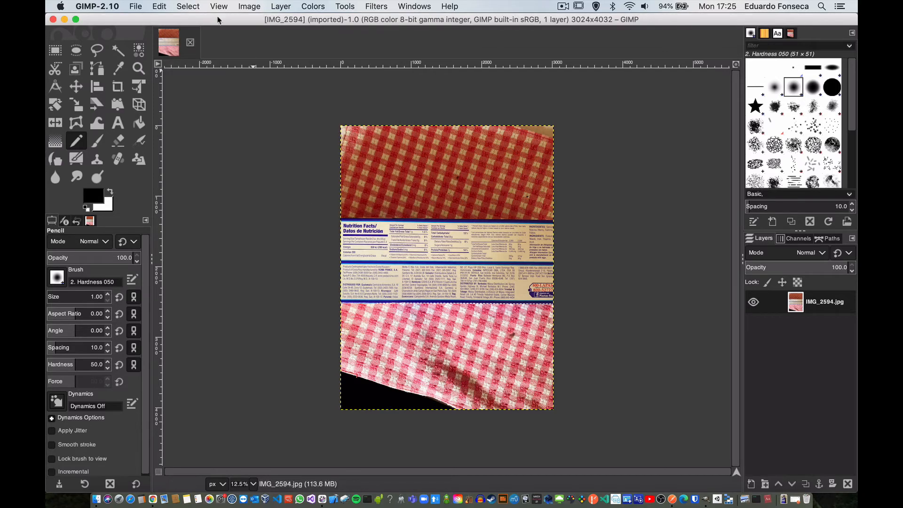
Step: Try to crop the image to its content, and undo the stray pencil mark made on the label
click(249, 6)
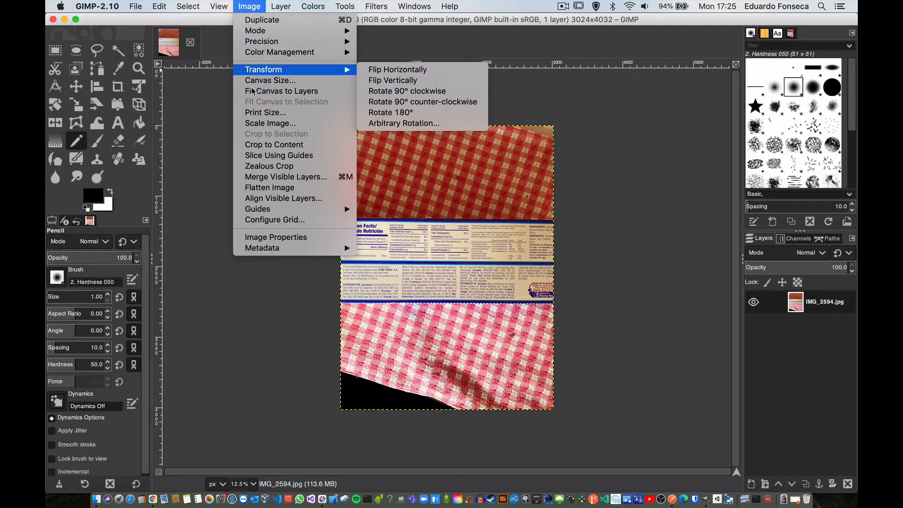
click(280, 149)
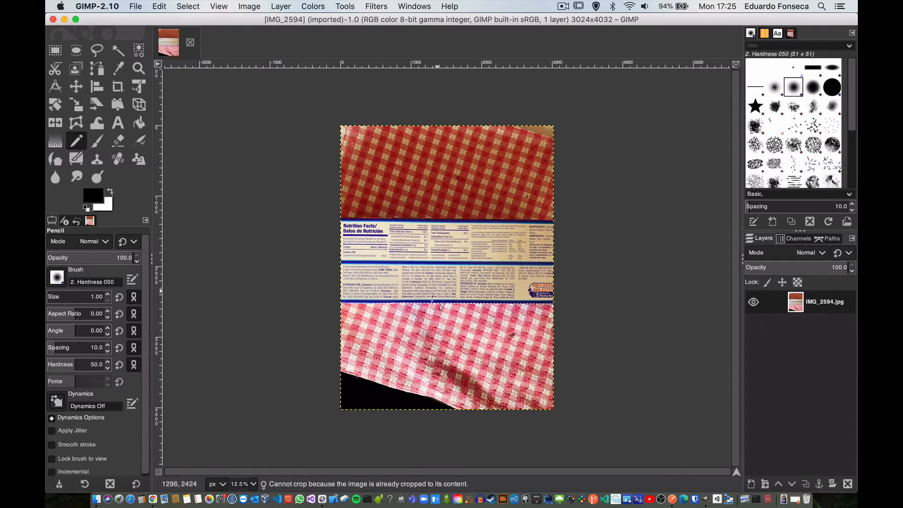
click(408, 286)
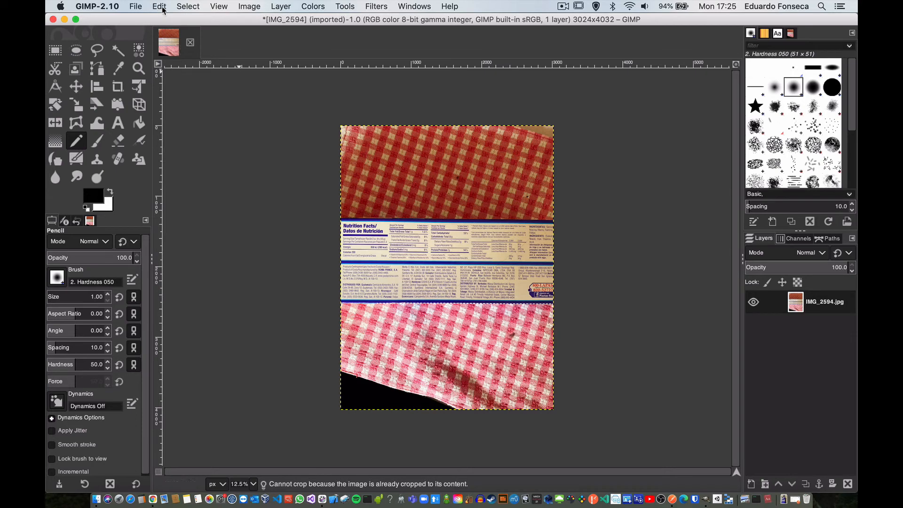
click(163, 8)
click(169, 17)
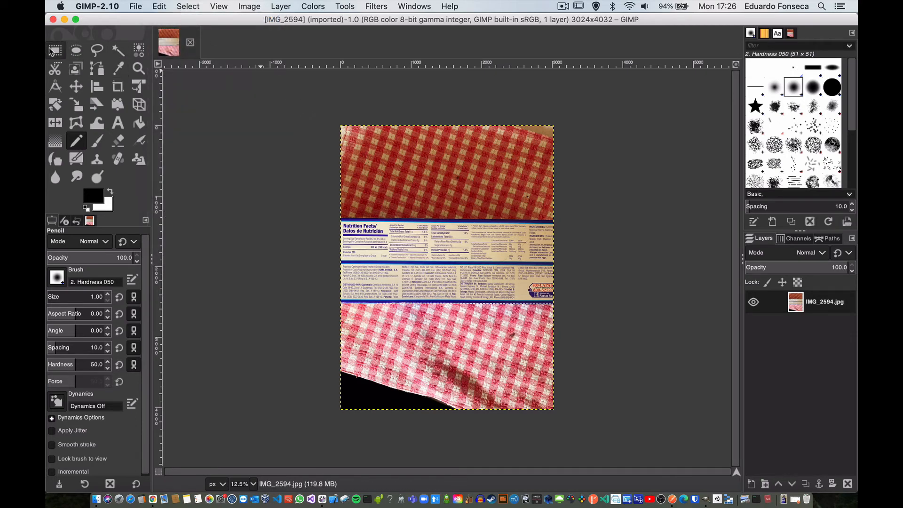
Step: Select a rectangle of about 3256 x 1392 px around the nutrition label and crop the image to that selection
click(250, 6)
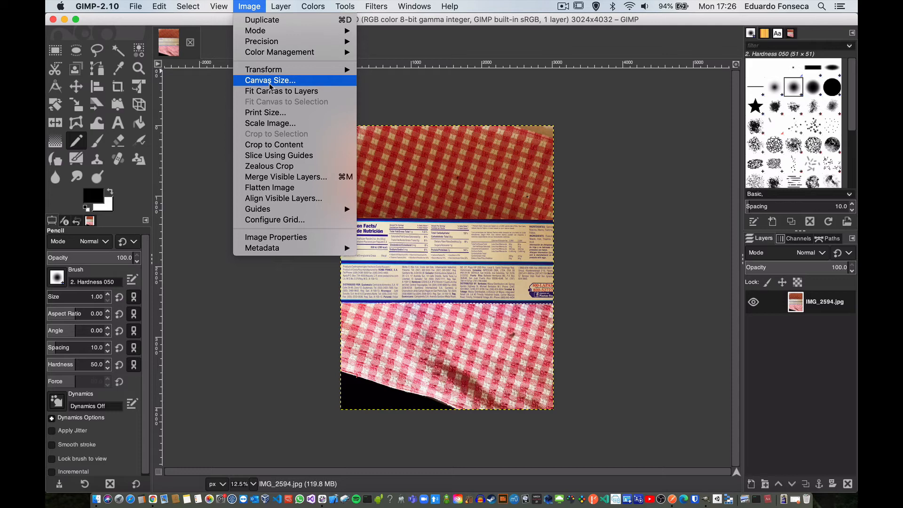
click(55, 51)
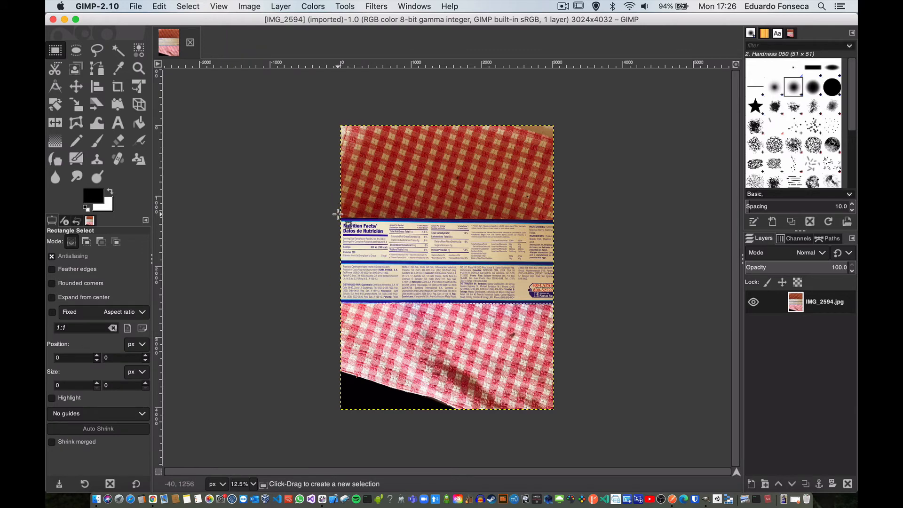
drag(338, 214, 568, 313)
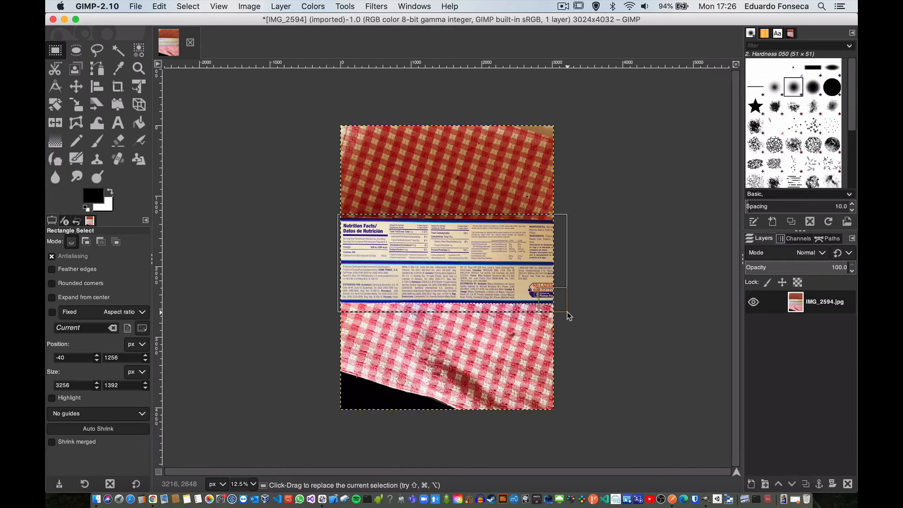
click(190, 6)
mouse_move(236, 6)
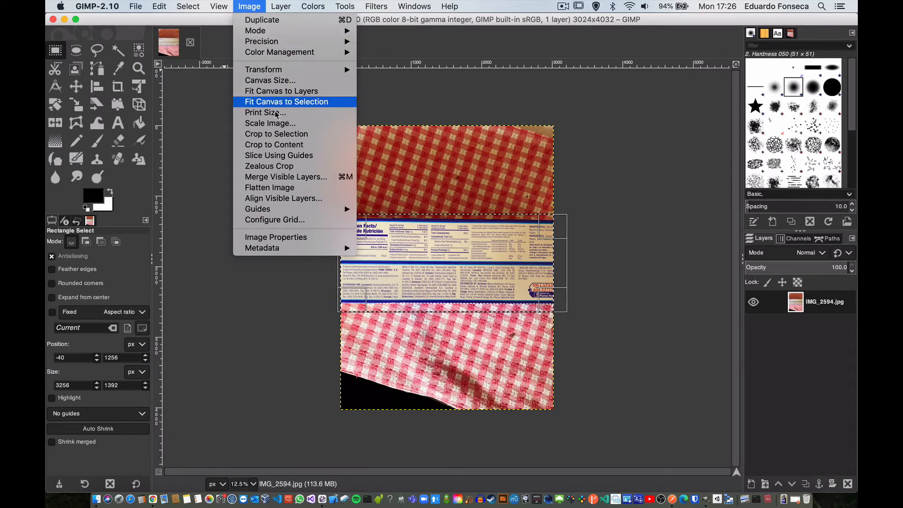
click(271, 134)
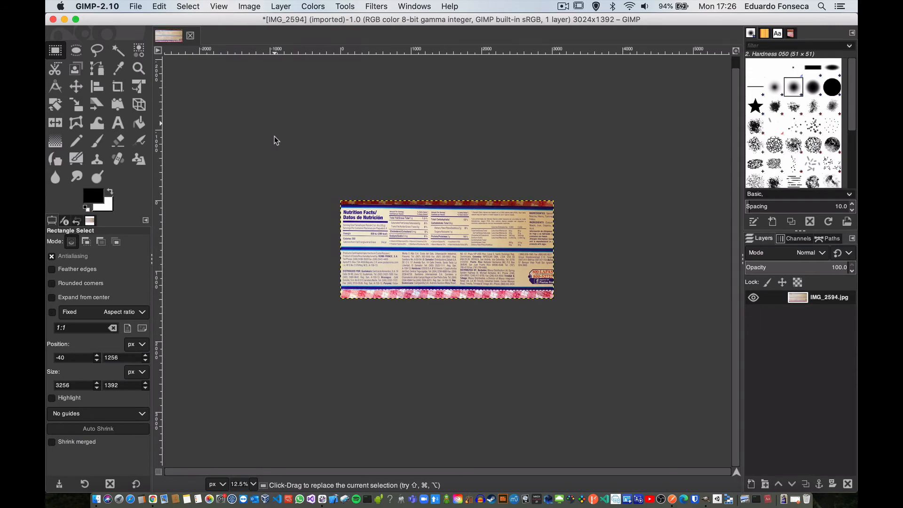
Step: Overwrite IMG_2594.jpg with JPEG quality 92 and check its file size in Finder
click(134, 6)
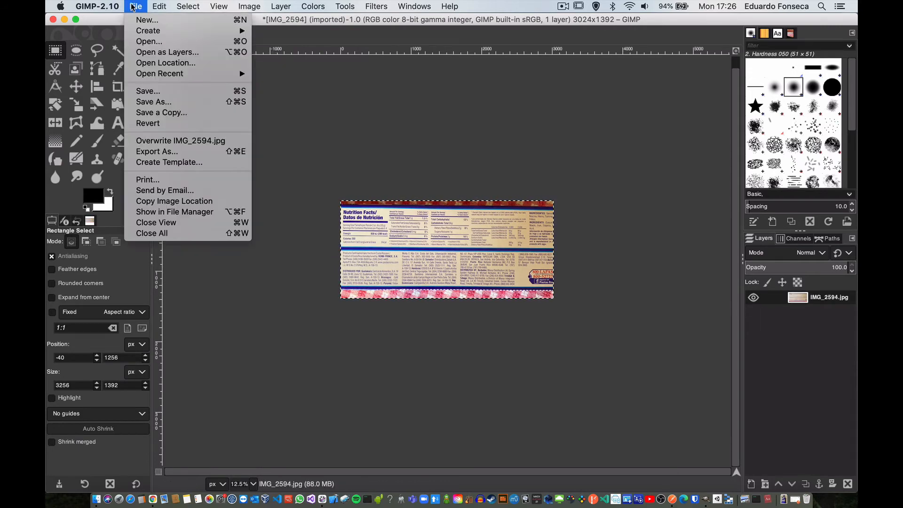
click(167, 142)
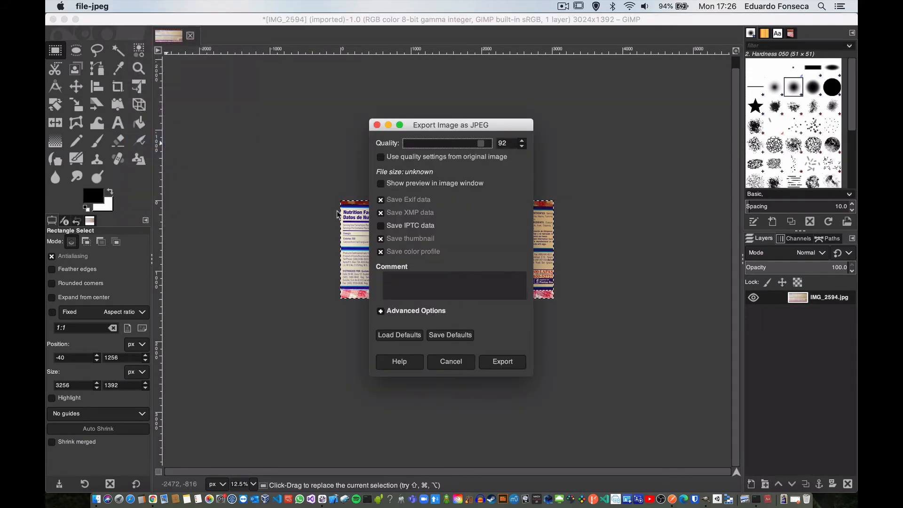
click(489, 366)
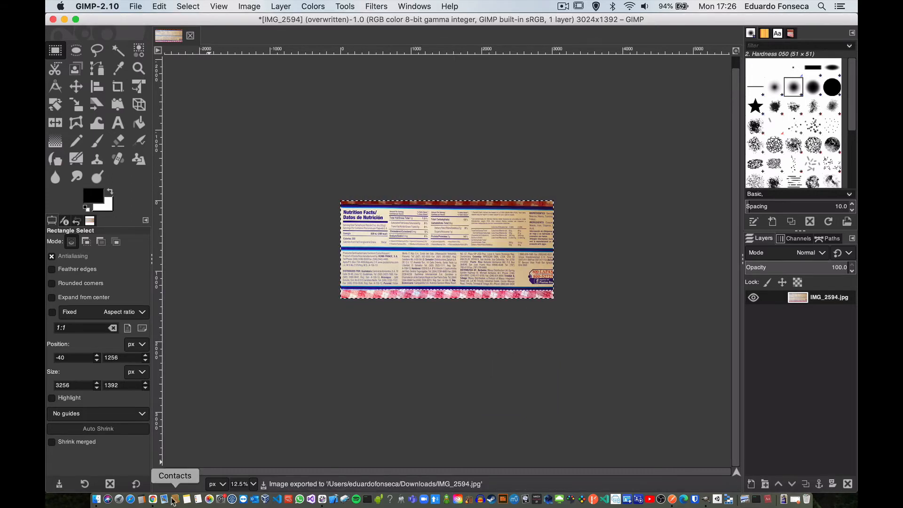
click(98, 500)
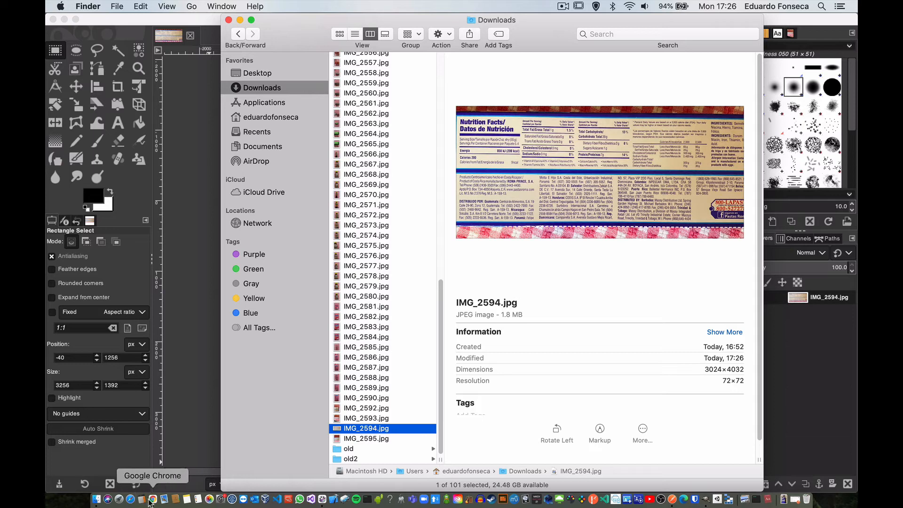
Step: Switch to Postman and remove the file attached to the prediction request's binary body
click(672, 500)
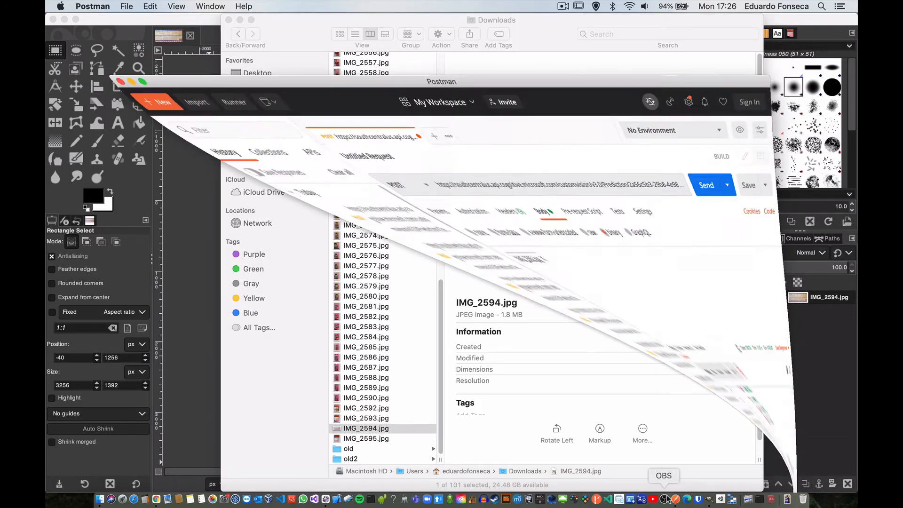
click(299, 208)
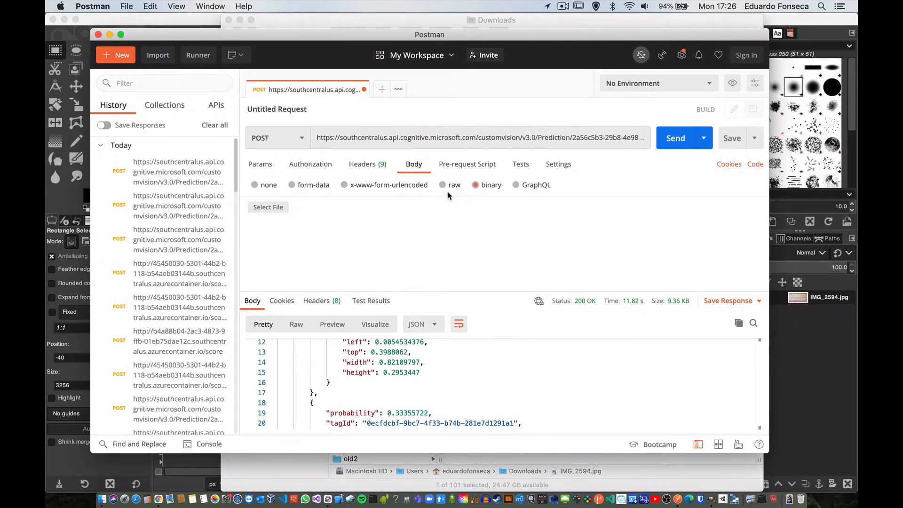
Step: Check the cropped photo's file name in Finder's Downloads folder and return to Postman
click(277, 210)
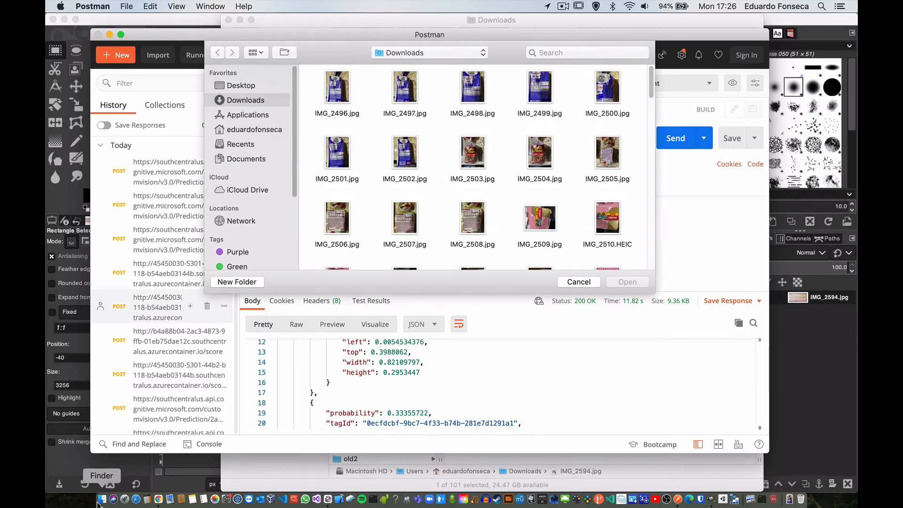
click(579, 282)
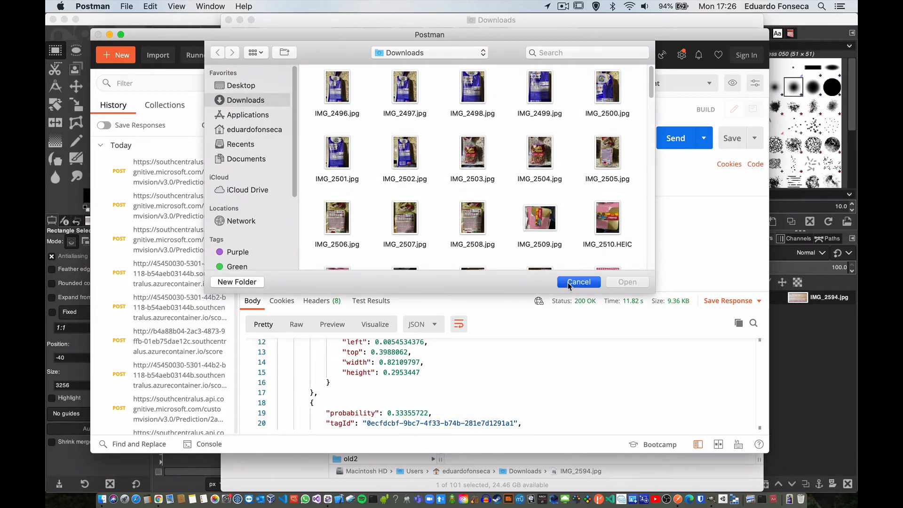
click(102, 499)
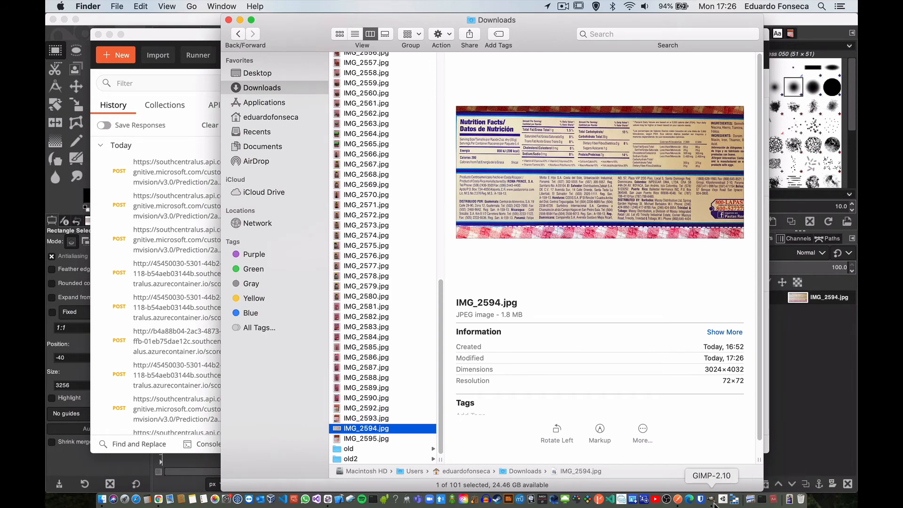
click(678, 499)
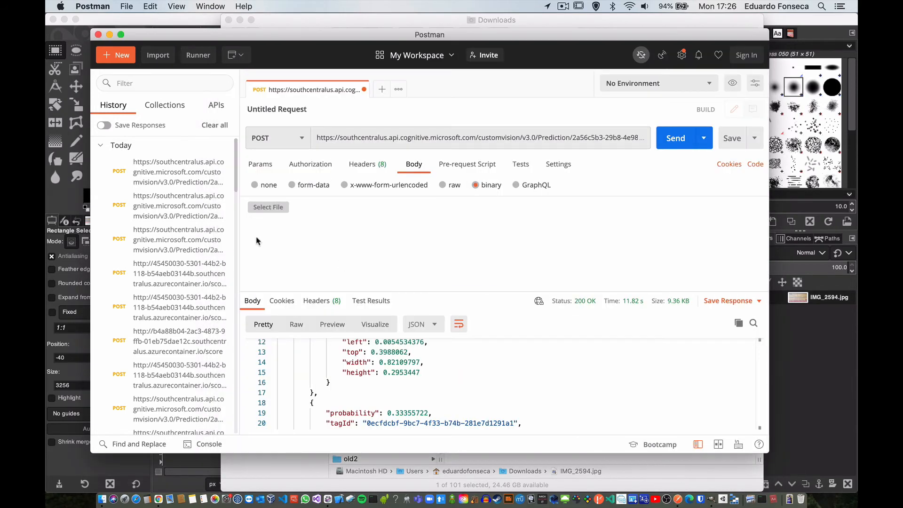
Step: Attach IMG_2594.jpg from the Downloads folder as the binary body and send the POST prediction request
click(267, 210)
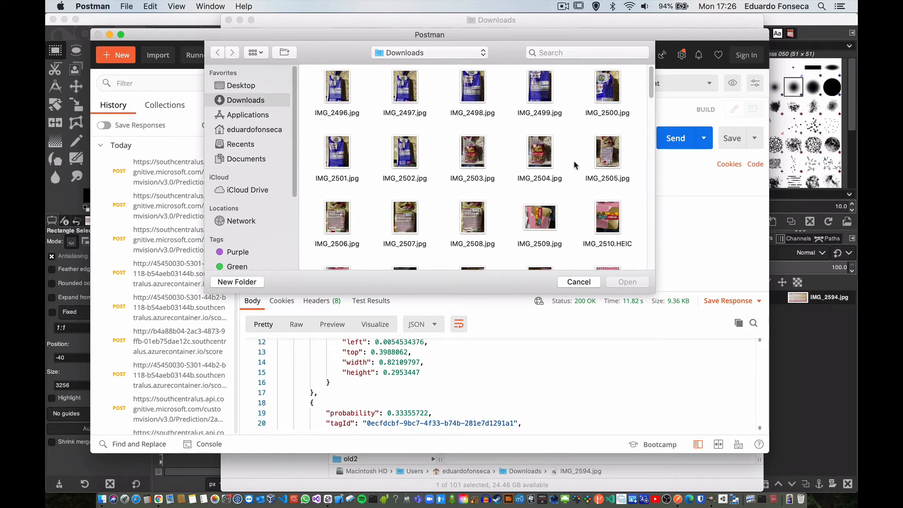
scroll(574, 164, down, 10)
scroll(573, 165, down, 10)
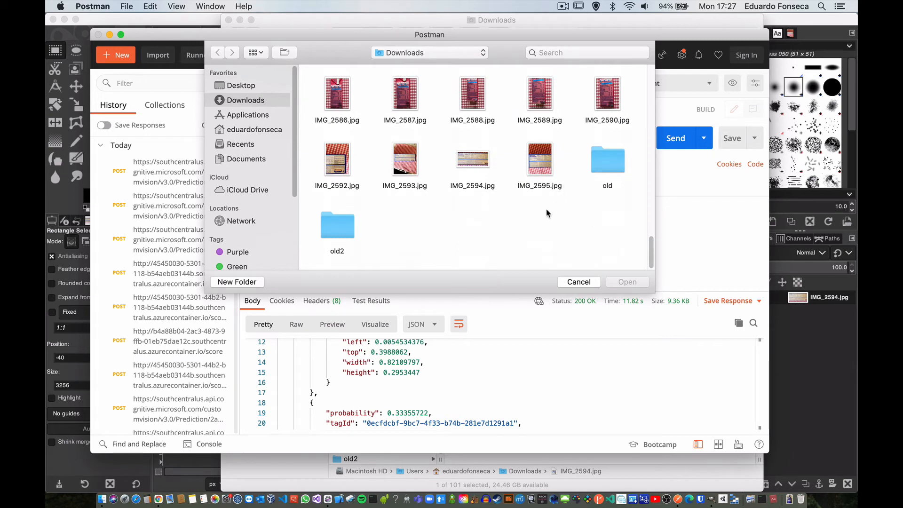
click(491, 161)
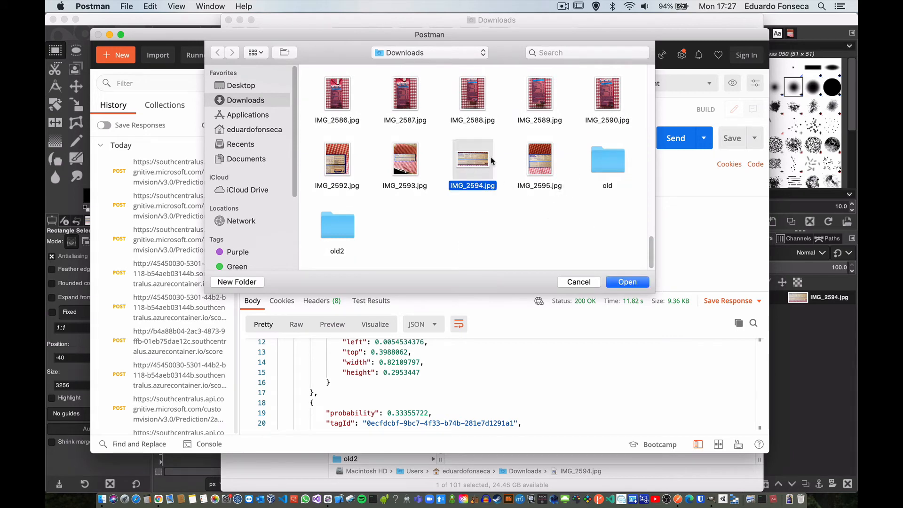
click(624, 282)
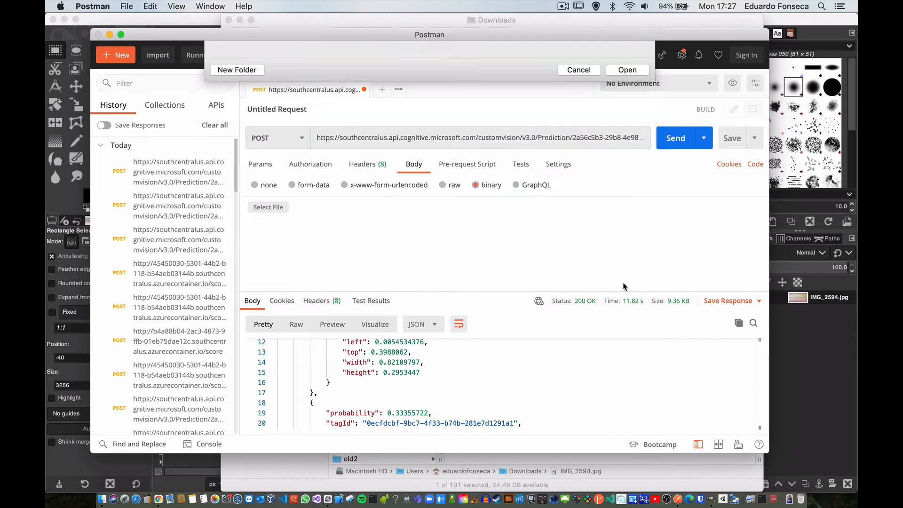
click(672, 147)
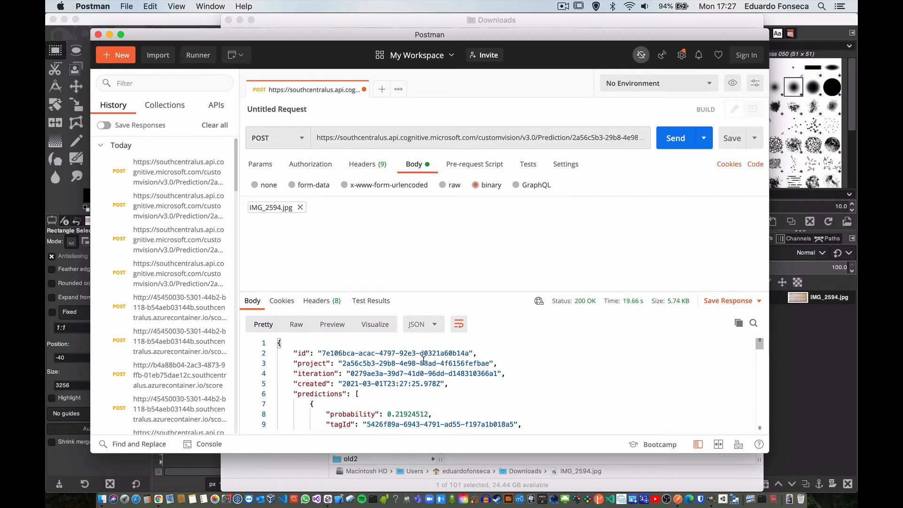
Step: Examine the probabilities, tag names and bounding boxes in the JSON prediction response
scroll(386, 368, down, 3)
scroll(385, 367, up, 3)
scroll(387, 364, down, 3)
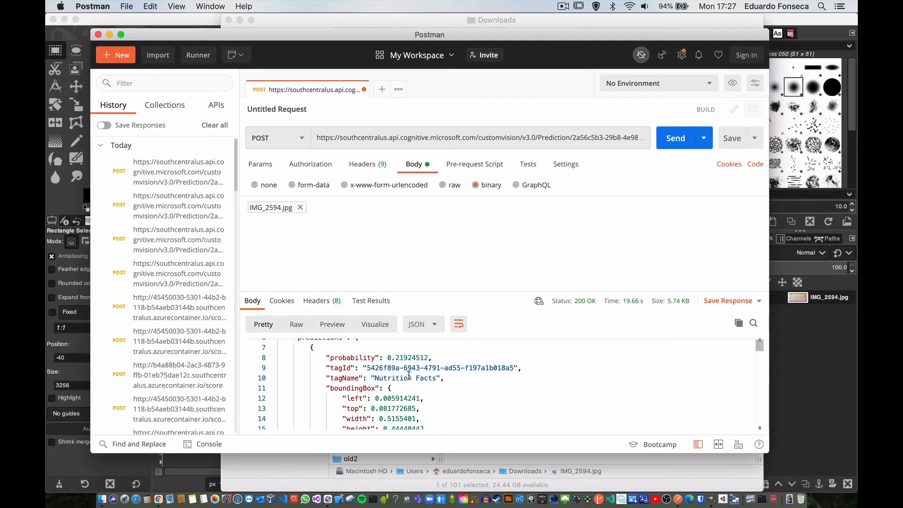
scroll(414, 381, down, 2)
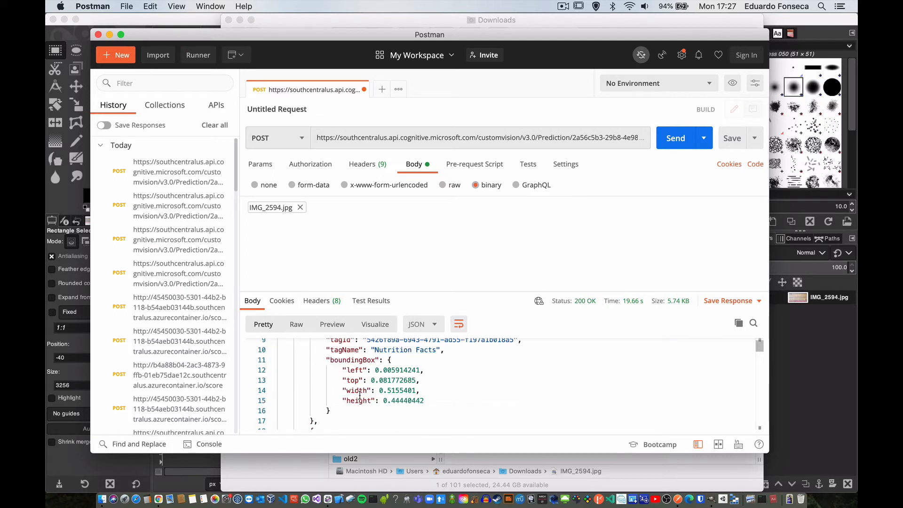
scroll(376, 378, down, 8)
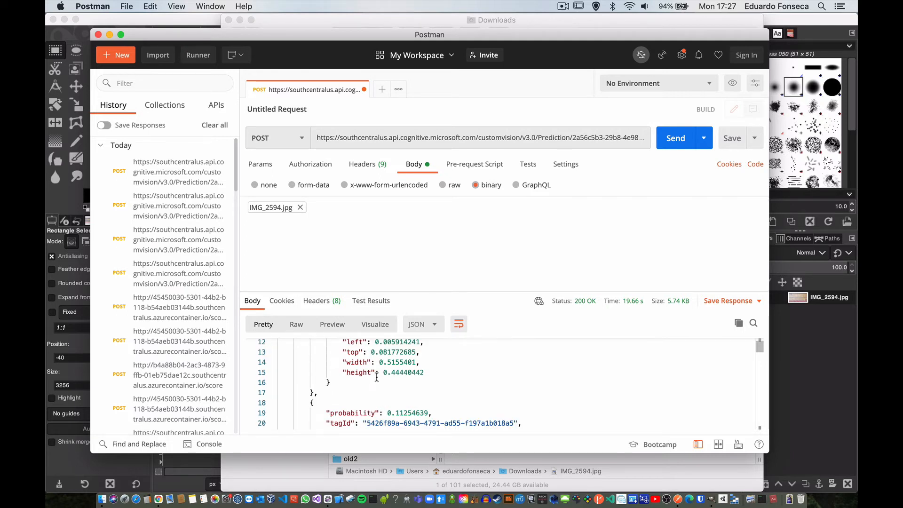
scroll(377, 378, down, 3)
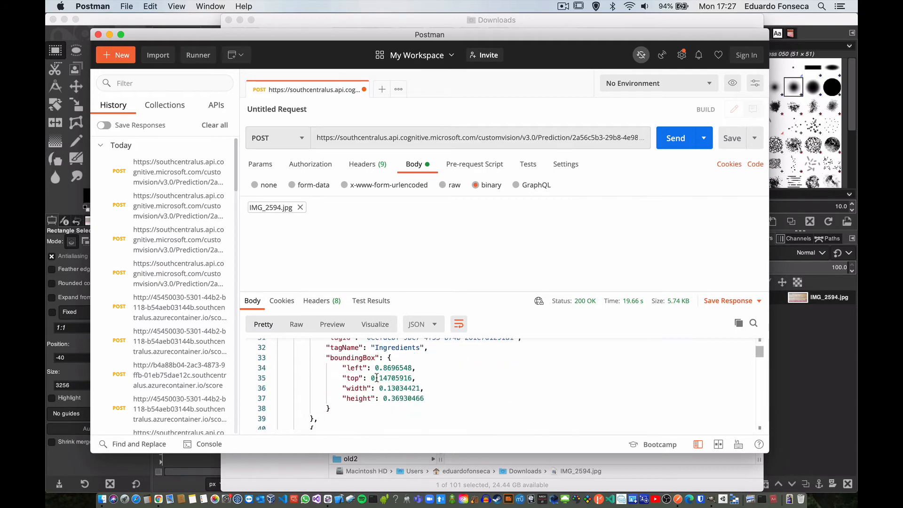
Step: Switch to the Food Info project in Chrome and show its predicted images for Iteration 3
click(159, 499)
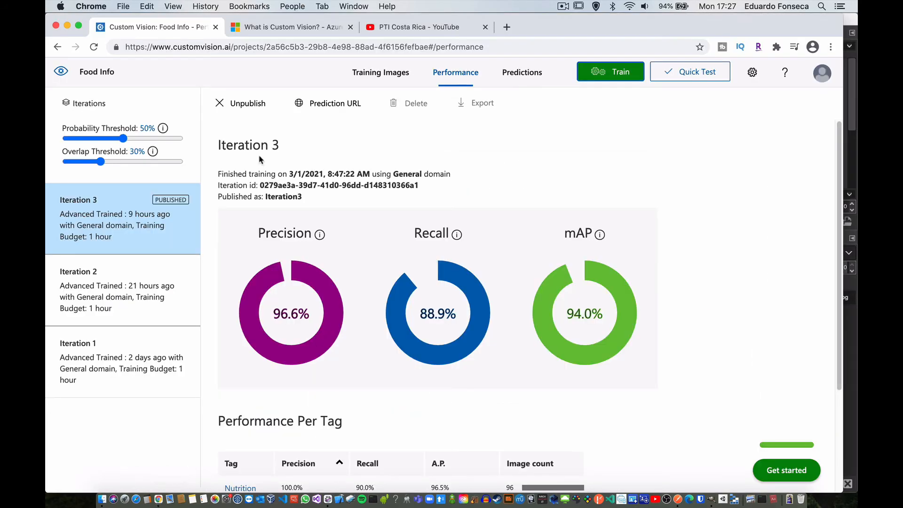
click(517, 75)
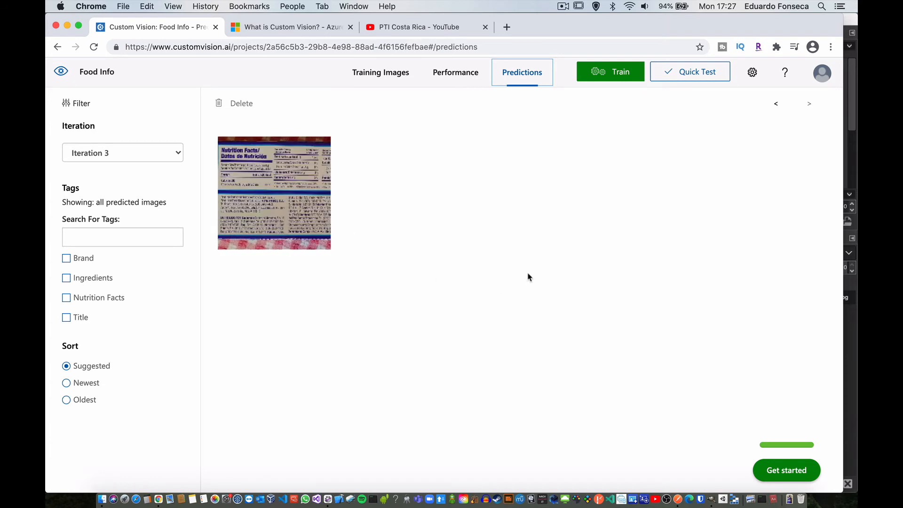
Step: Open the predicted label image and confirm its suggested Nutrition Facts region as an object
mouse_move(260, 195)
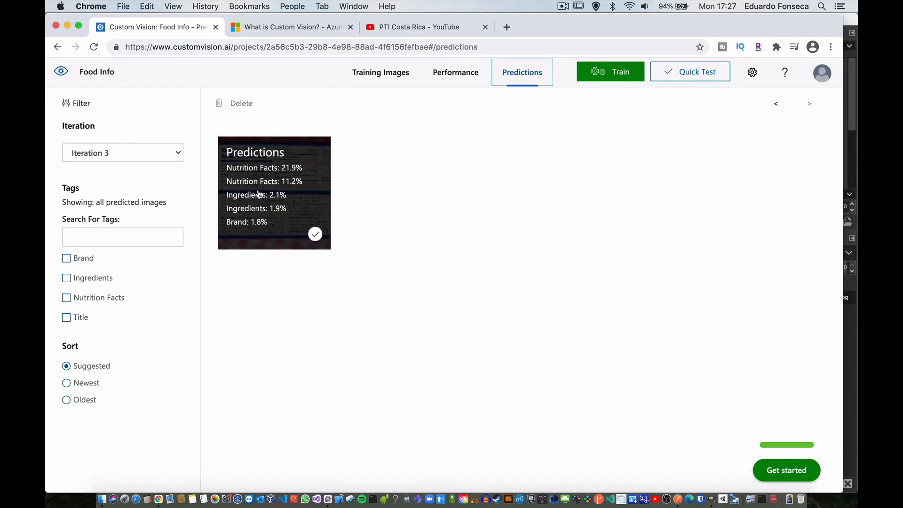
click(281, 177)
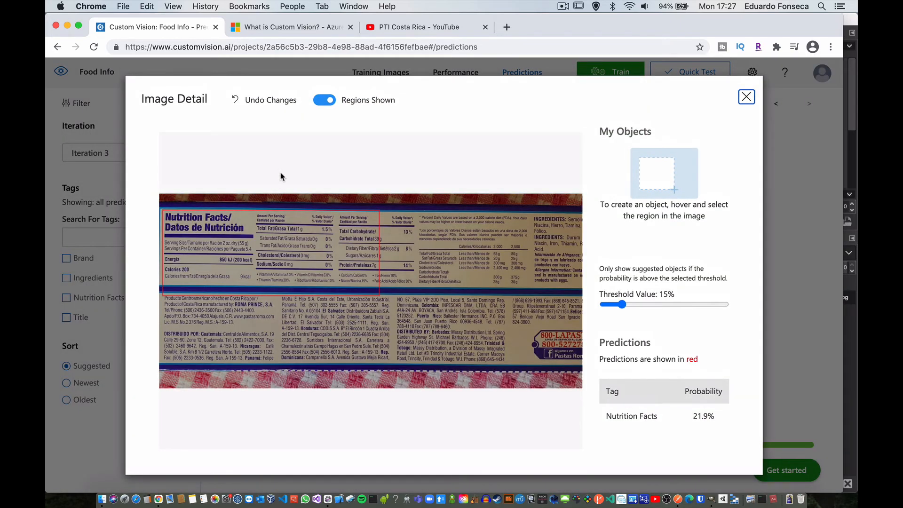
mouse_move(331, 221)
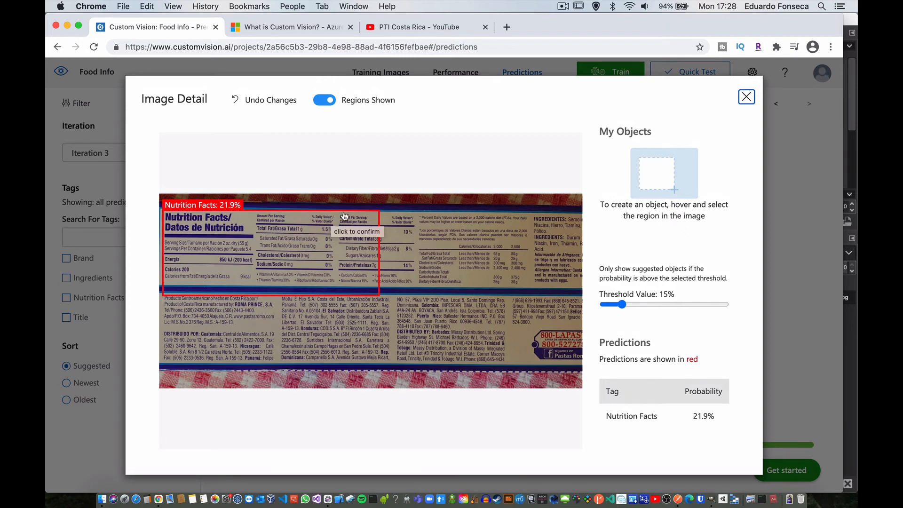
click(344, 216)
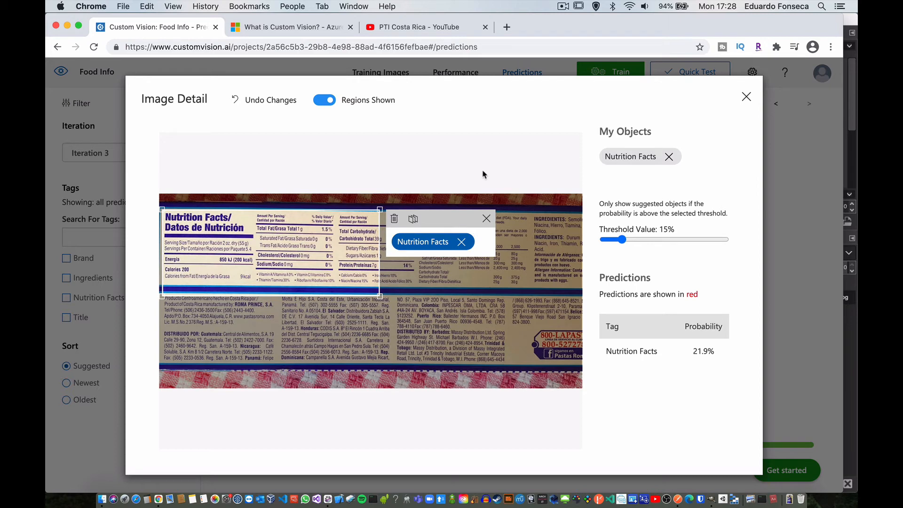
click(486, 220)
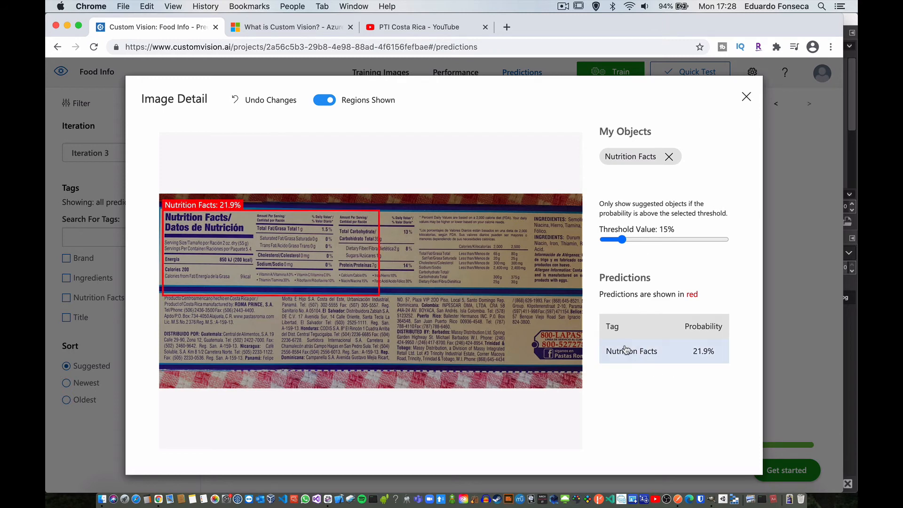
Step: Widen the Nutrition Facts region to cover the whole nutrition table, up to the Ingredients text
click(379, 294)
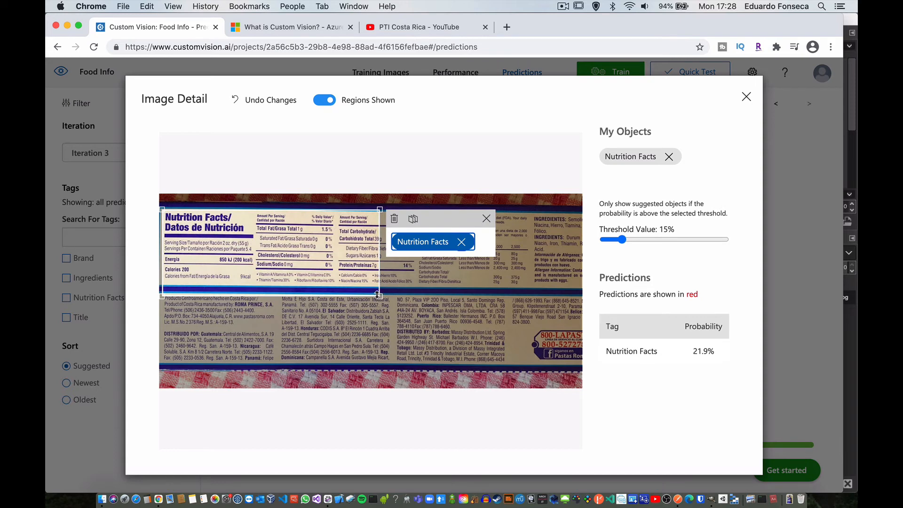
drag(378, 294, 379, 294)
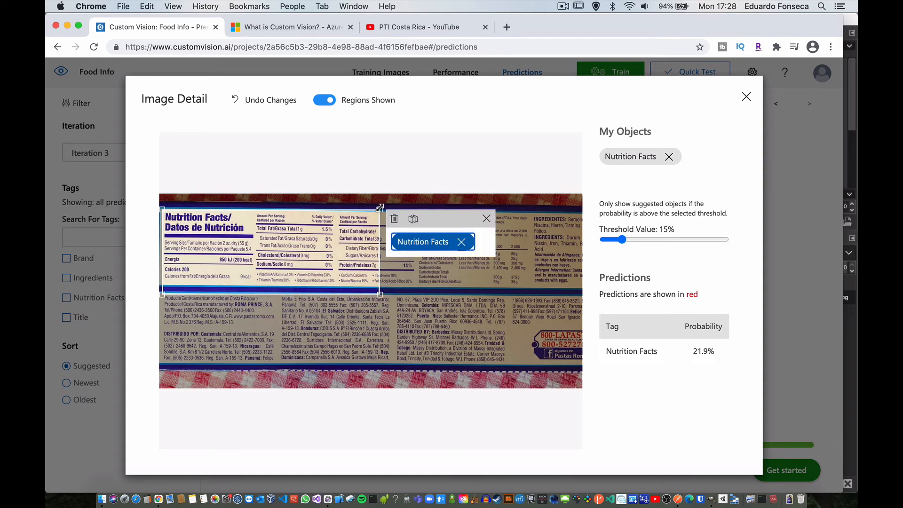
drag(380, 207, 533, 210)
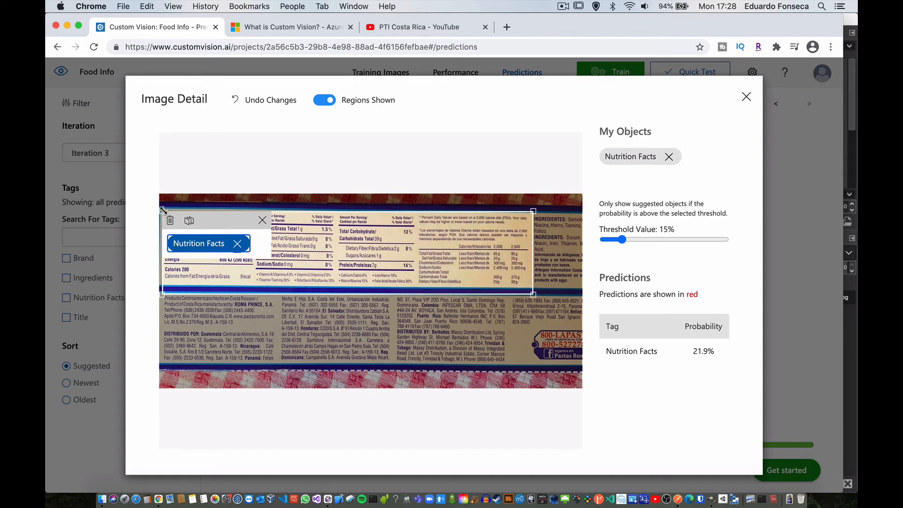
drag(163, 211, 164, 209)
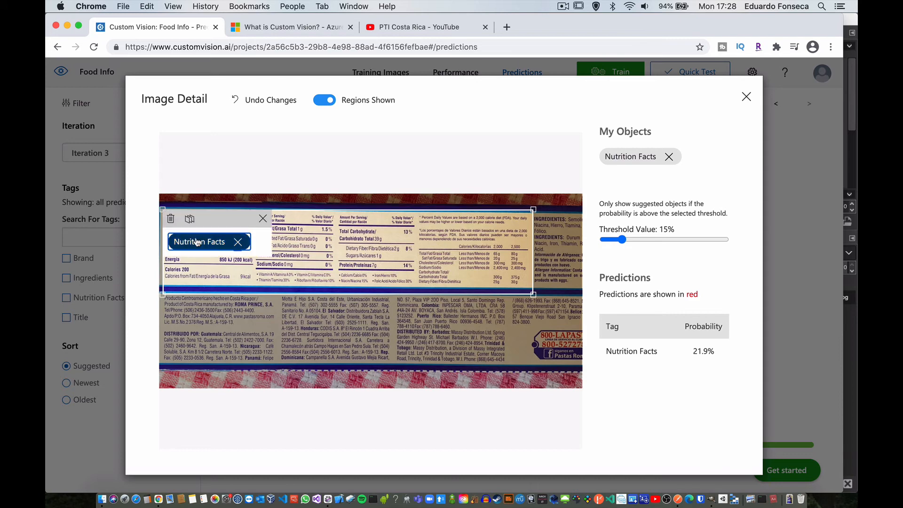
click(263, 219)
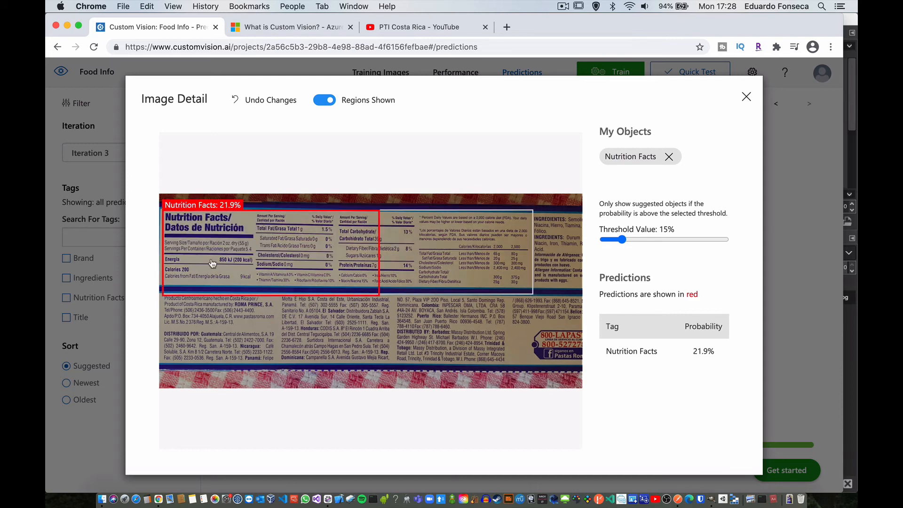
Step: Tighten the Nutrition Facts region's lower and right edges around the nutrition table and close the image detail
click(516, 213)
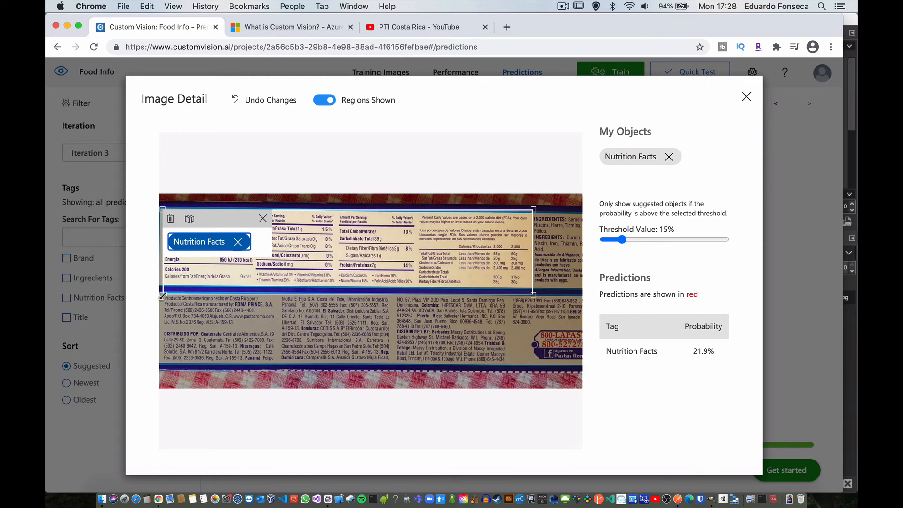
drag(163, 296, 162, 293)
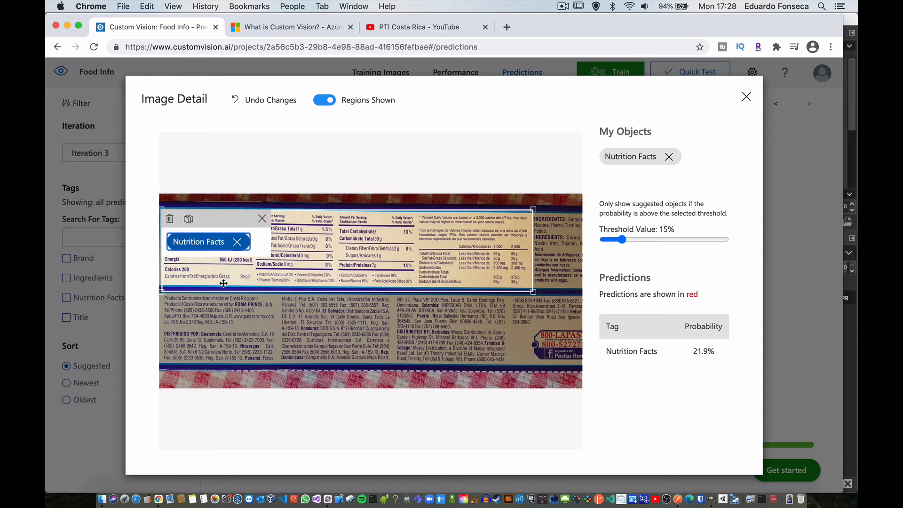
click(271, 220)
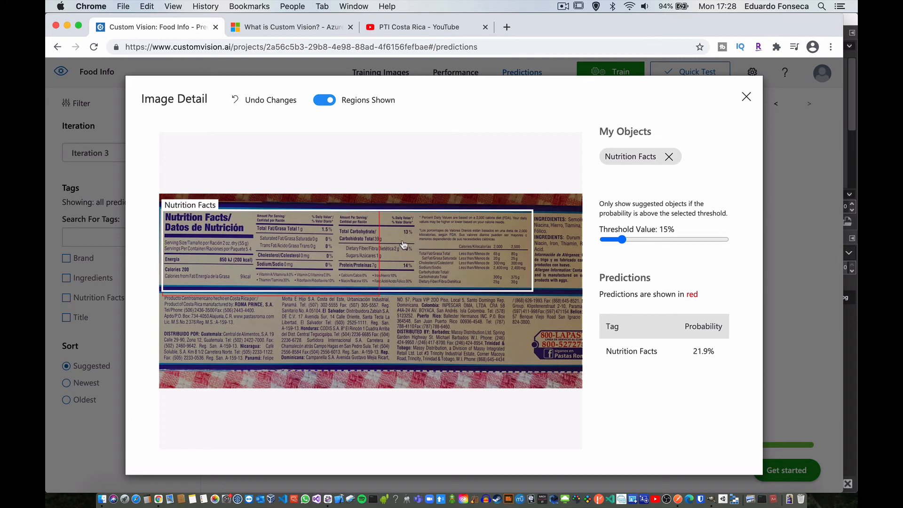
click(524, 211)
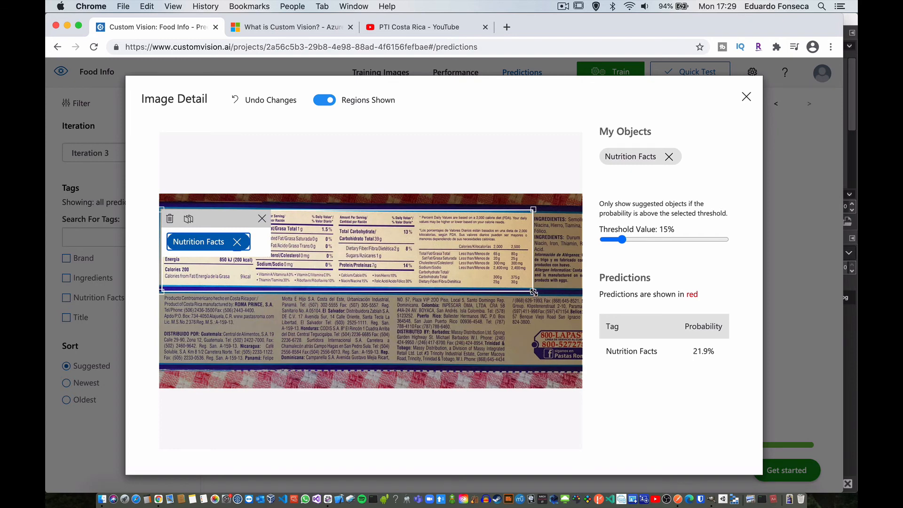
drag(534, 292, 532, 291)
click(263, 219)
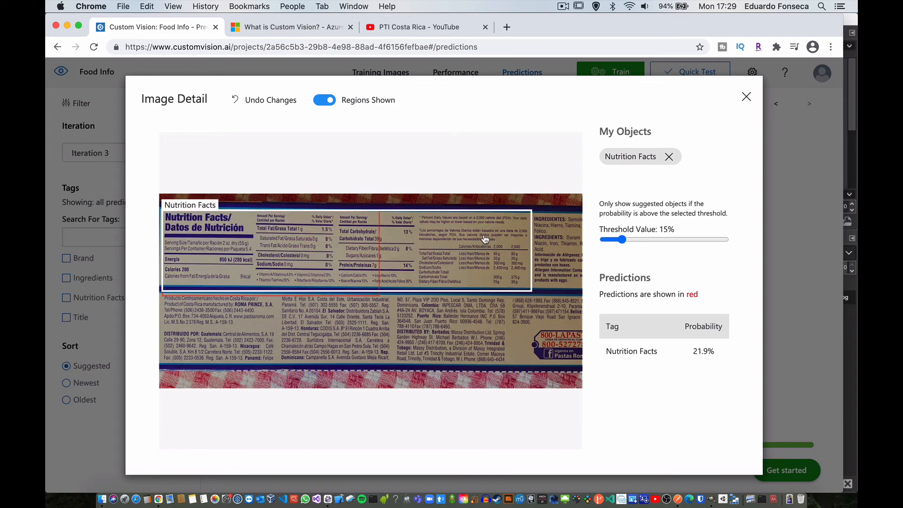
click(747, 98)
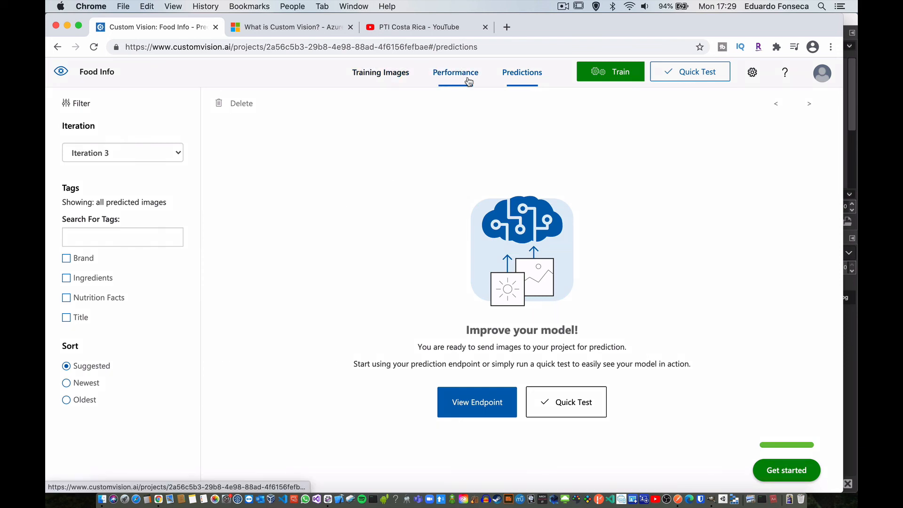
Step: Show the project's tagged training images and switch to the PTI Costa Rica YouTube channel page
click(369, 77)
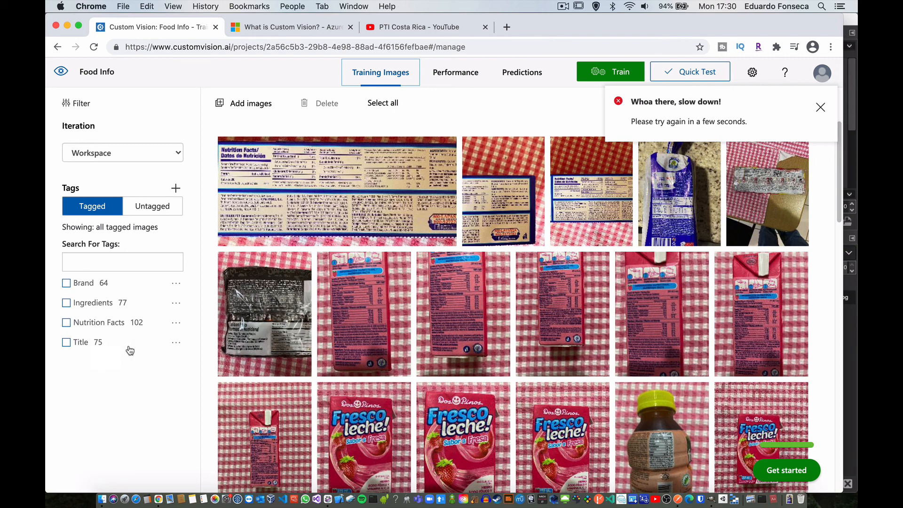
click(821, 107)
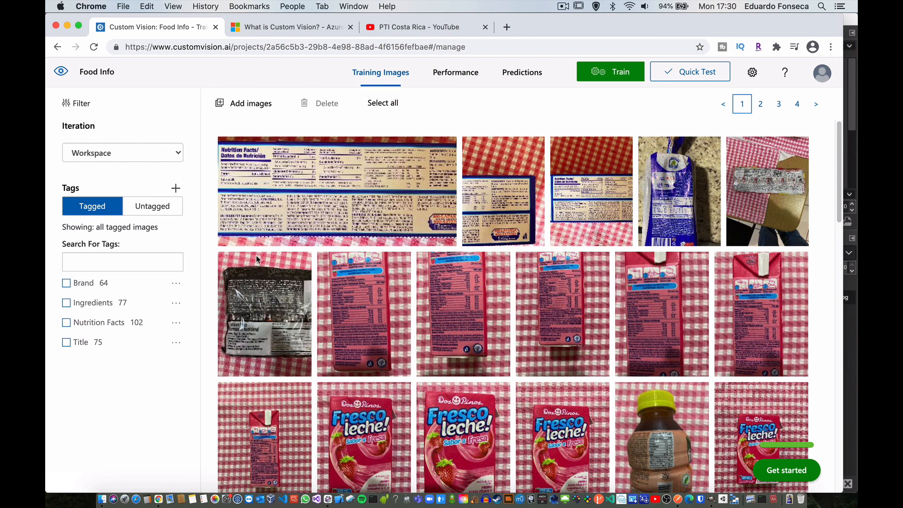
click(400, 29)
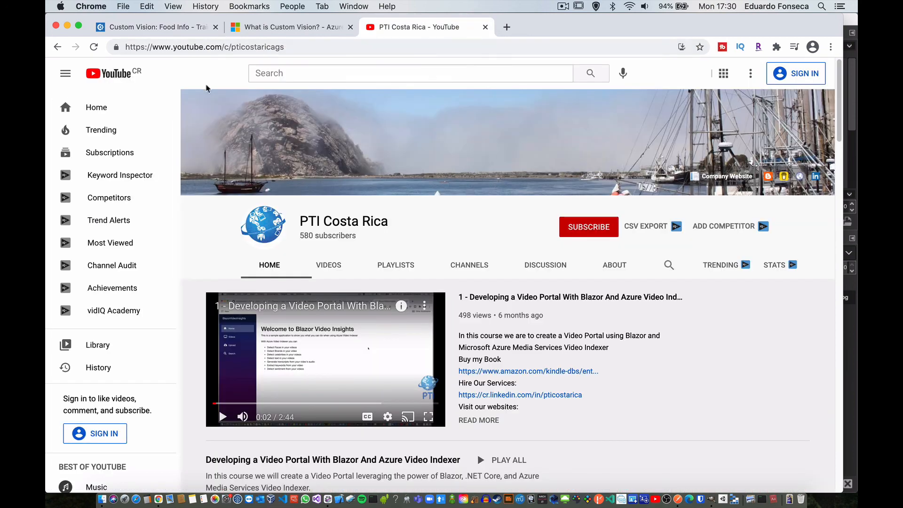